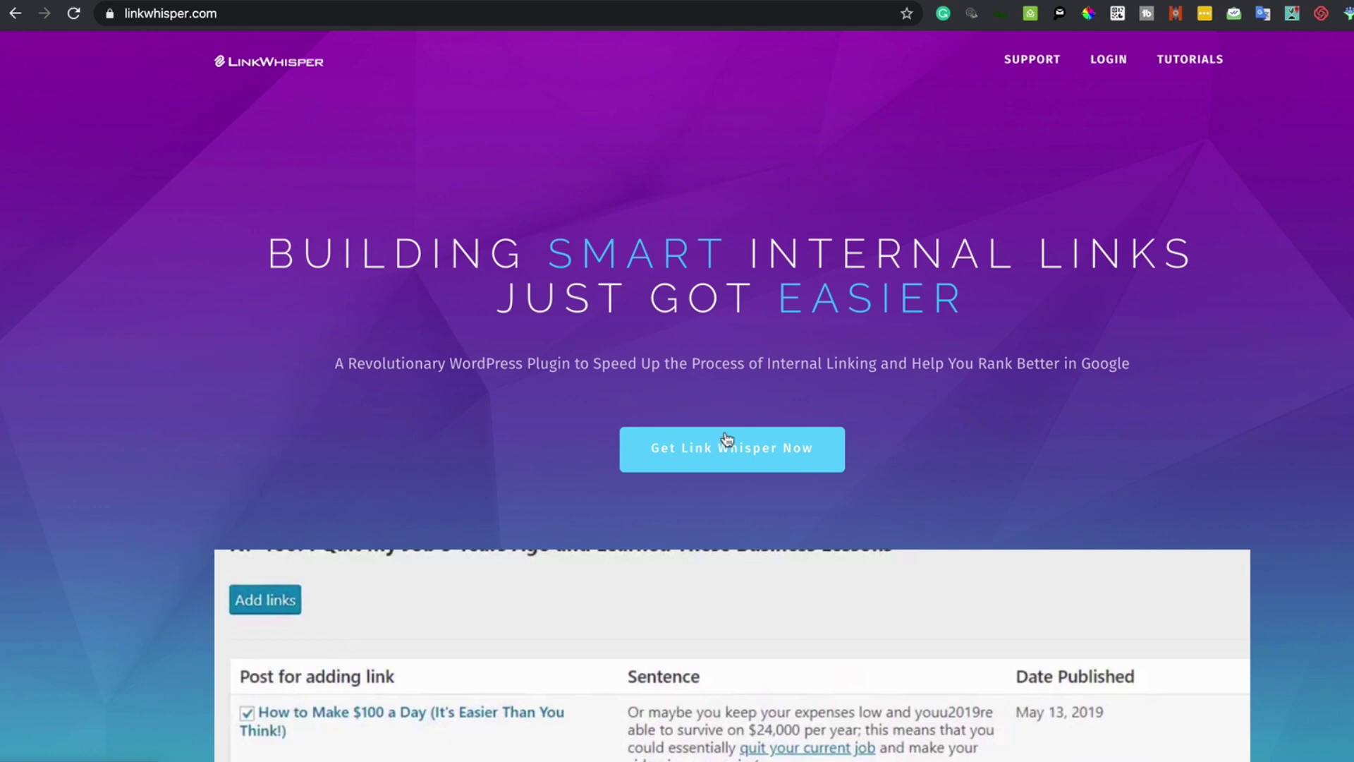
pyautogui.scroll(-5, 727, 439)
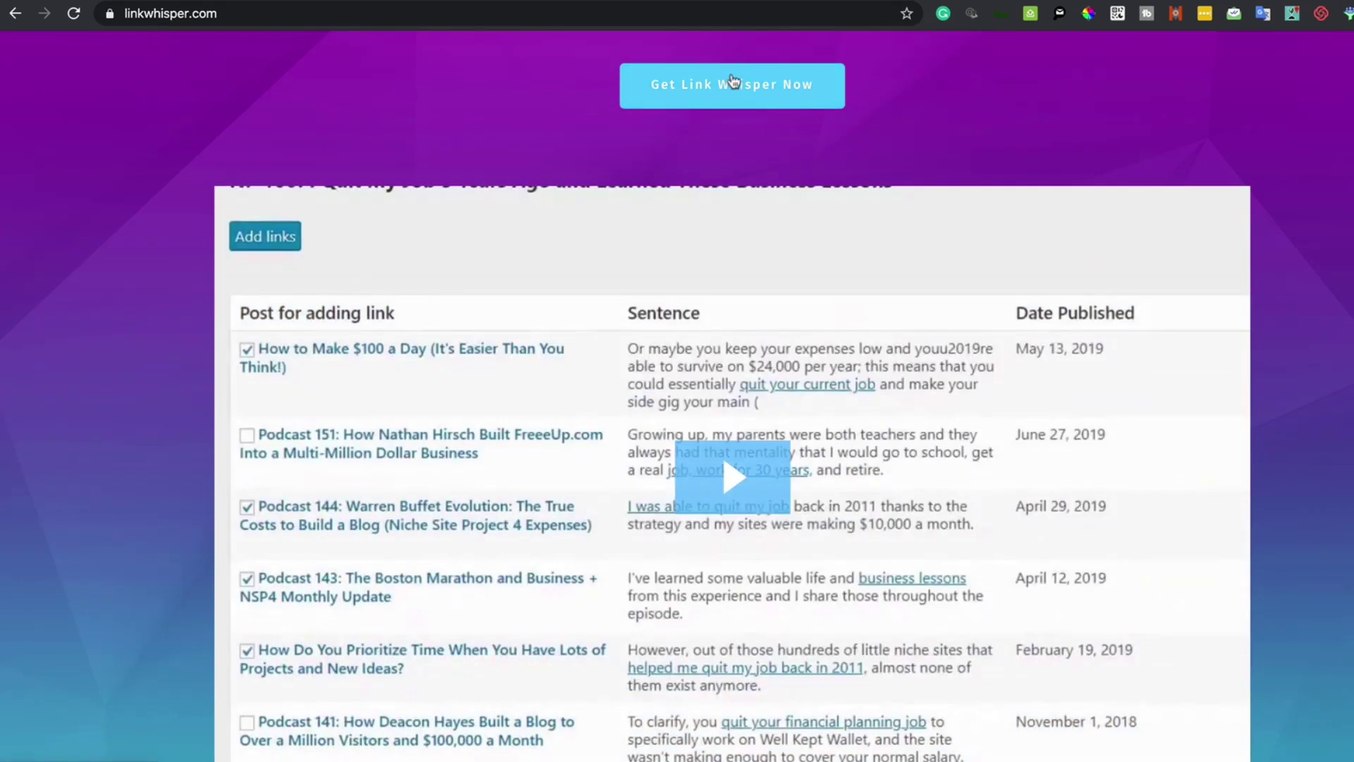
# Step: Jump to the Link Whisper pricing plans via Get Link Whisper Now
pyautogui.click(732, 79)
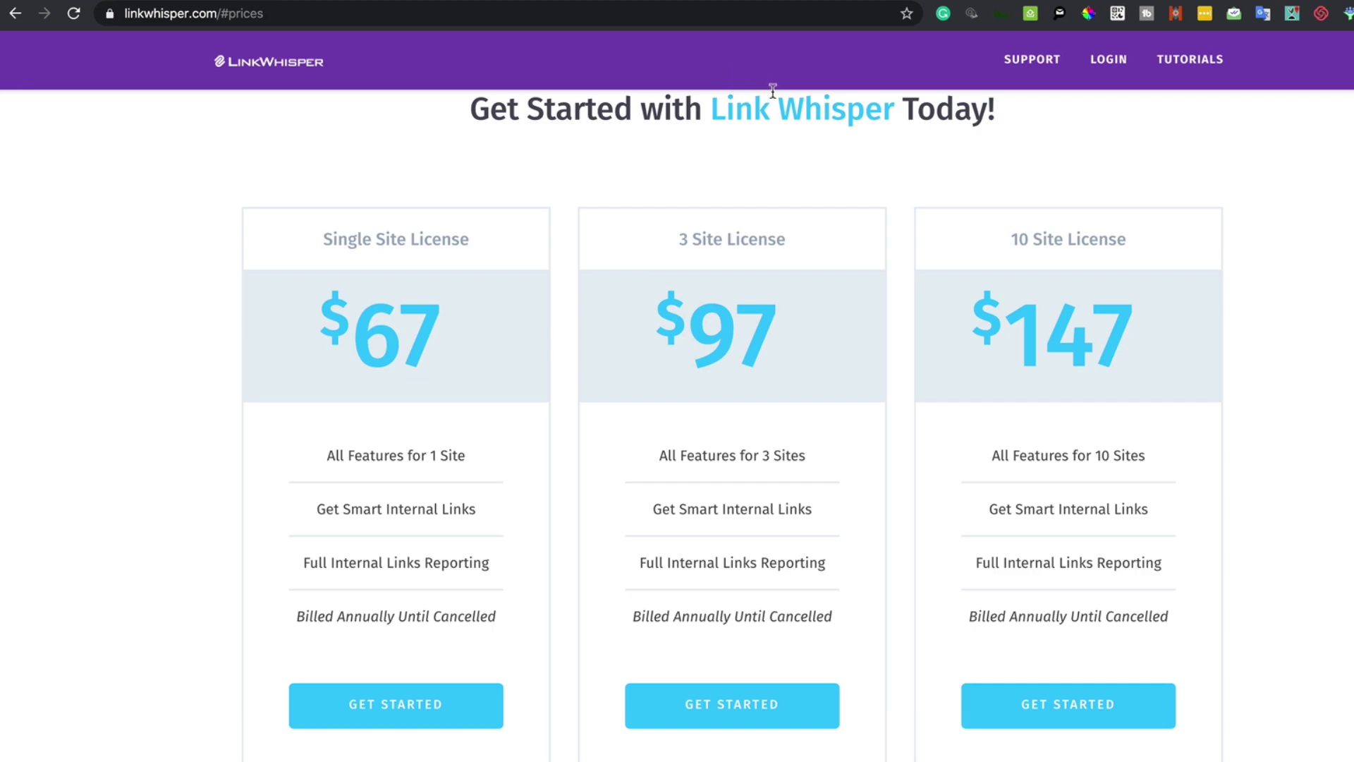
pyautogui.scroll(-1, 773, 93)
pyautogui.scroll(-2, 772, 92)
pyautogui.scroll(-2, 772, 92)
pyautogui.scroll(-2, 771, 148)
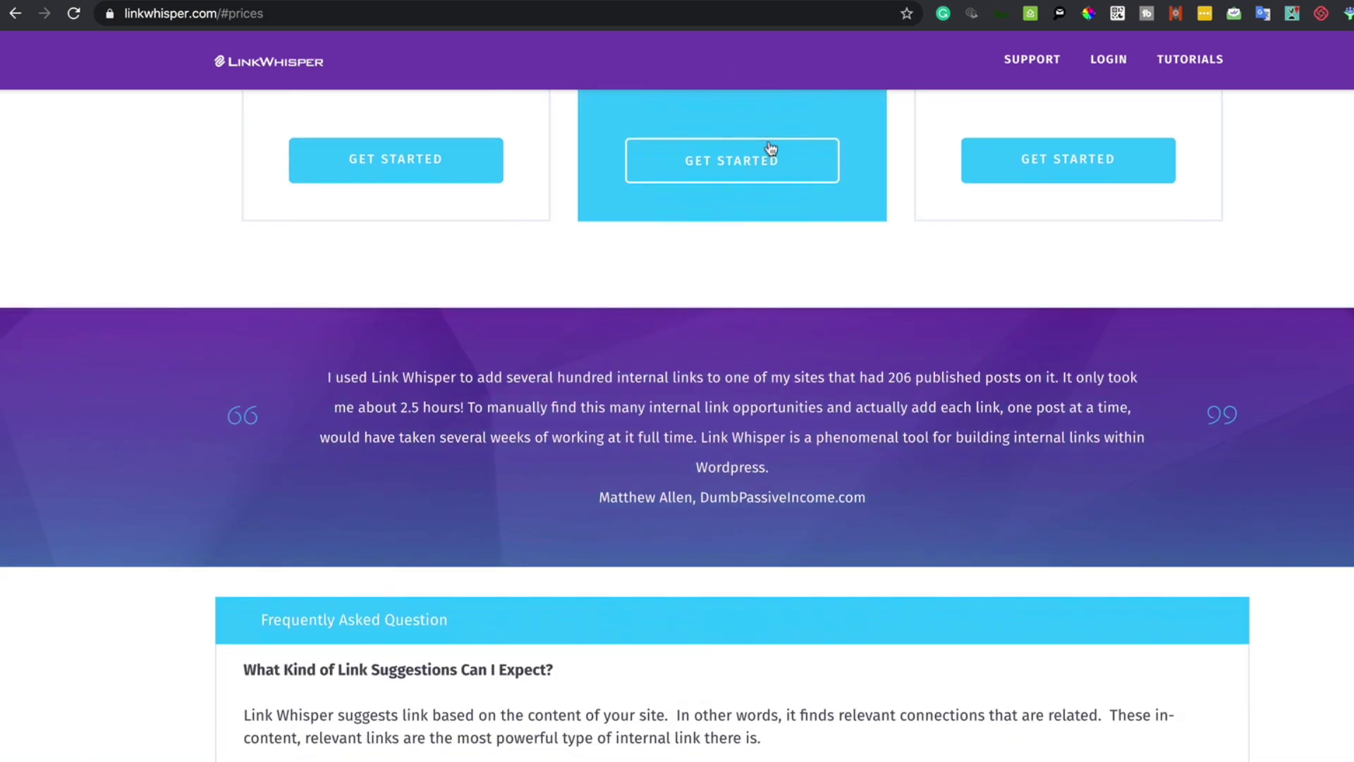
pyautogui.scroll(-2, 771, 149)
pyautogui.scroll(-2, 766, 148)
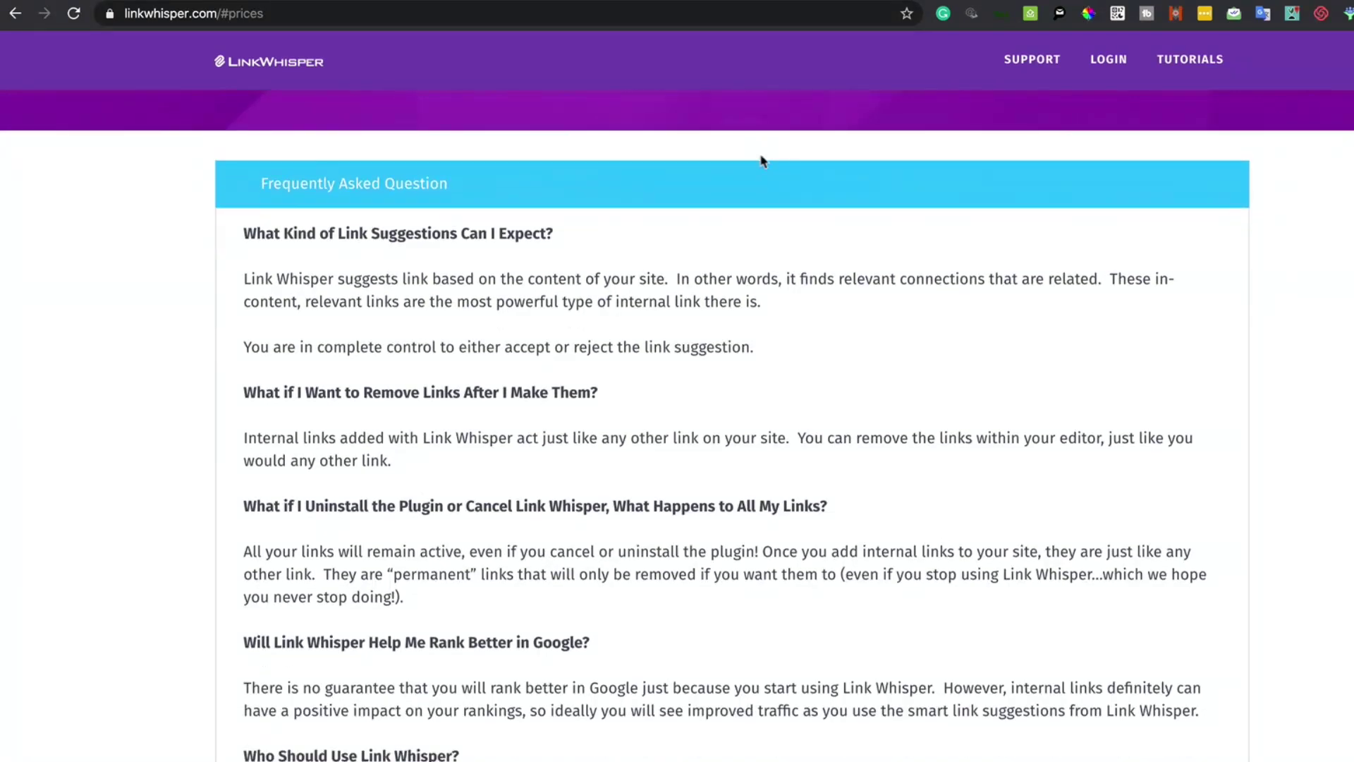
pyautogui.scroll(-1, 761, 160)
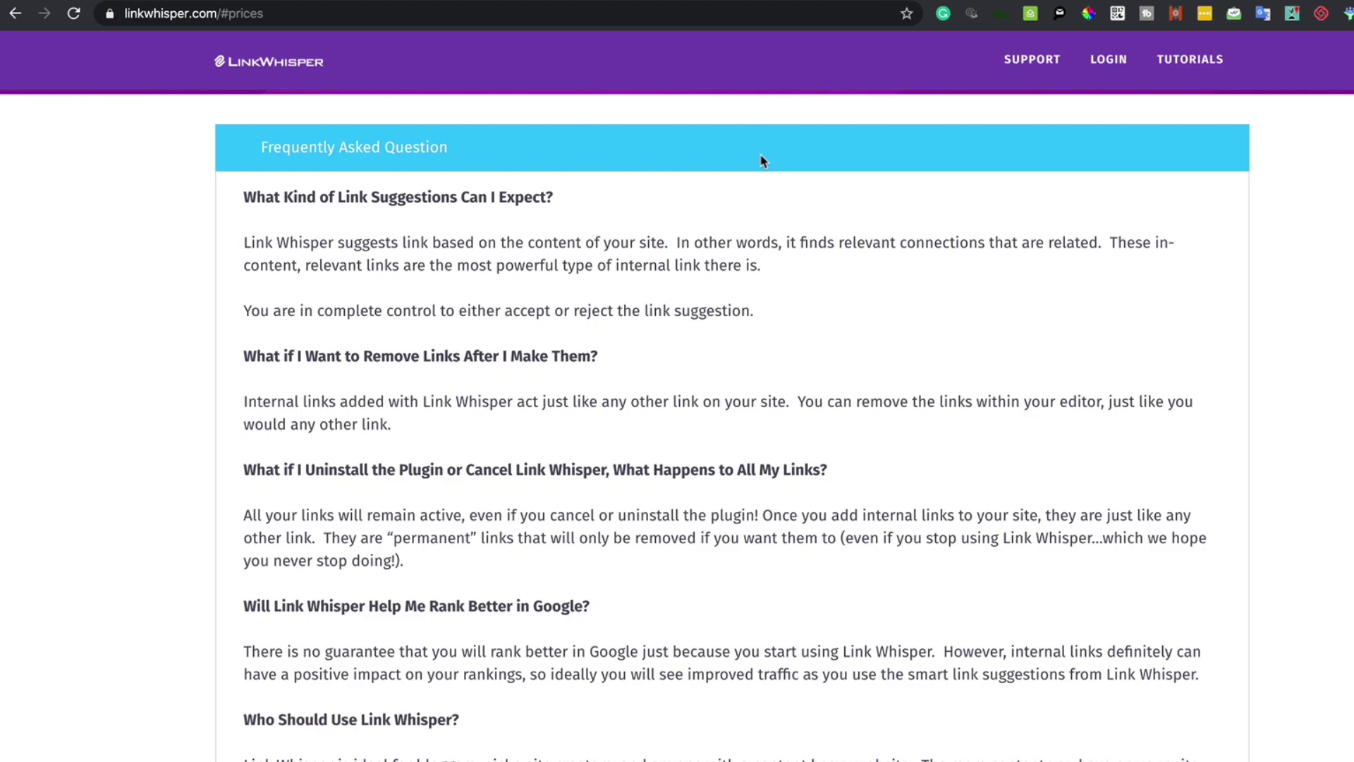
pyautogui.scroll(-1, 744, 203)
pyautogui.scroll(-1, 743, 203)
pyautogui.scroll(-4, 744, 204)
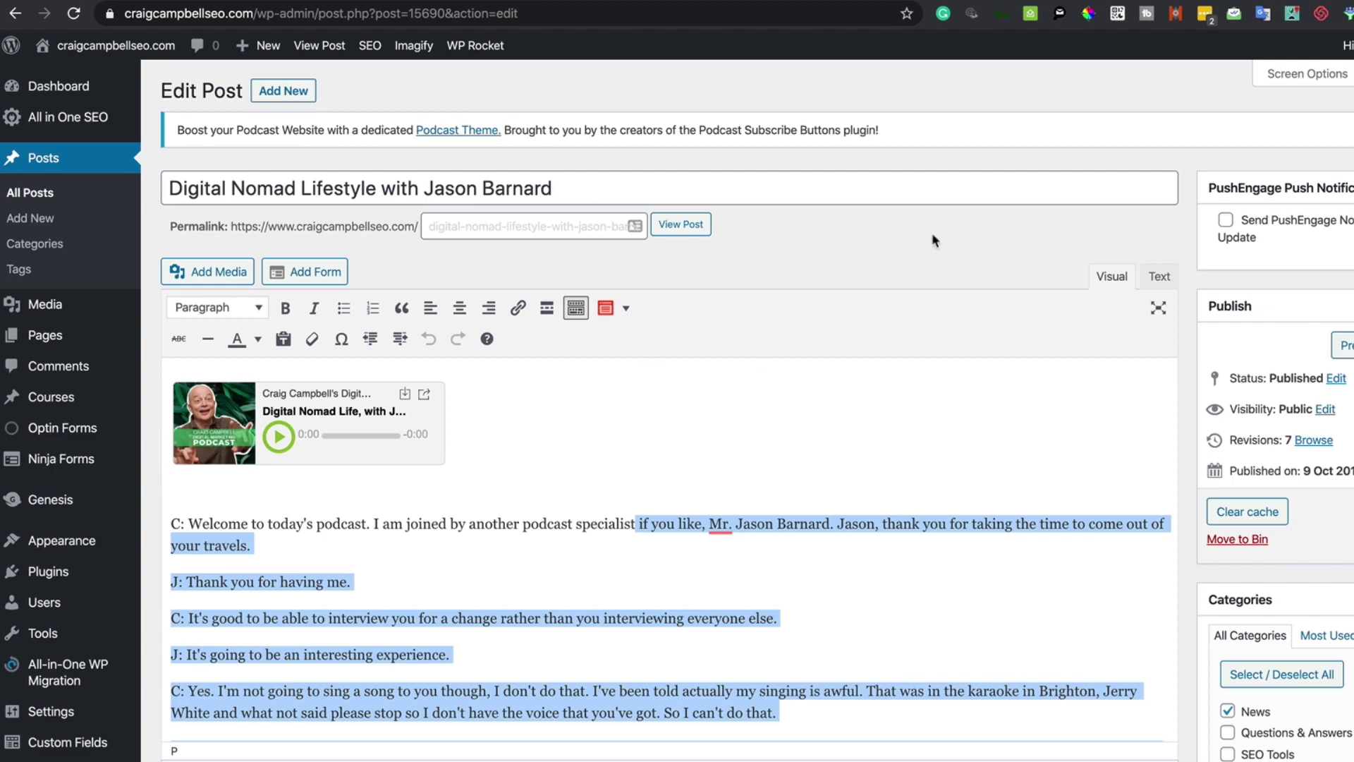
# Step: Deselect the transcript text and scroll down to the Link Whisper Suggested Links box
pyautogui.click(814, 255)
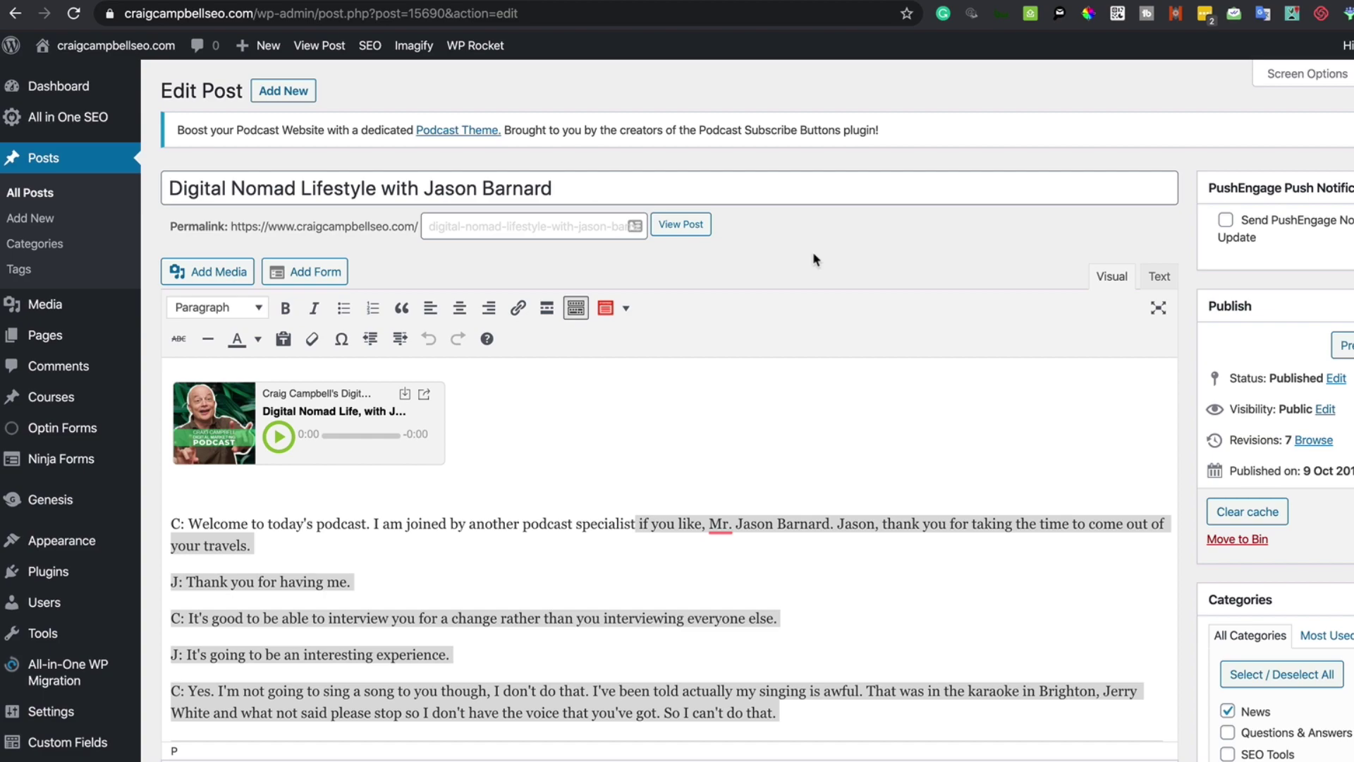
pyautogui.click(813, 474)
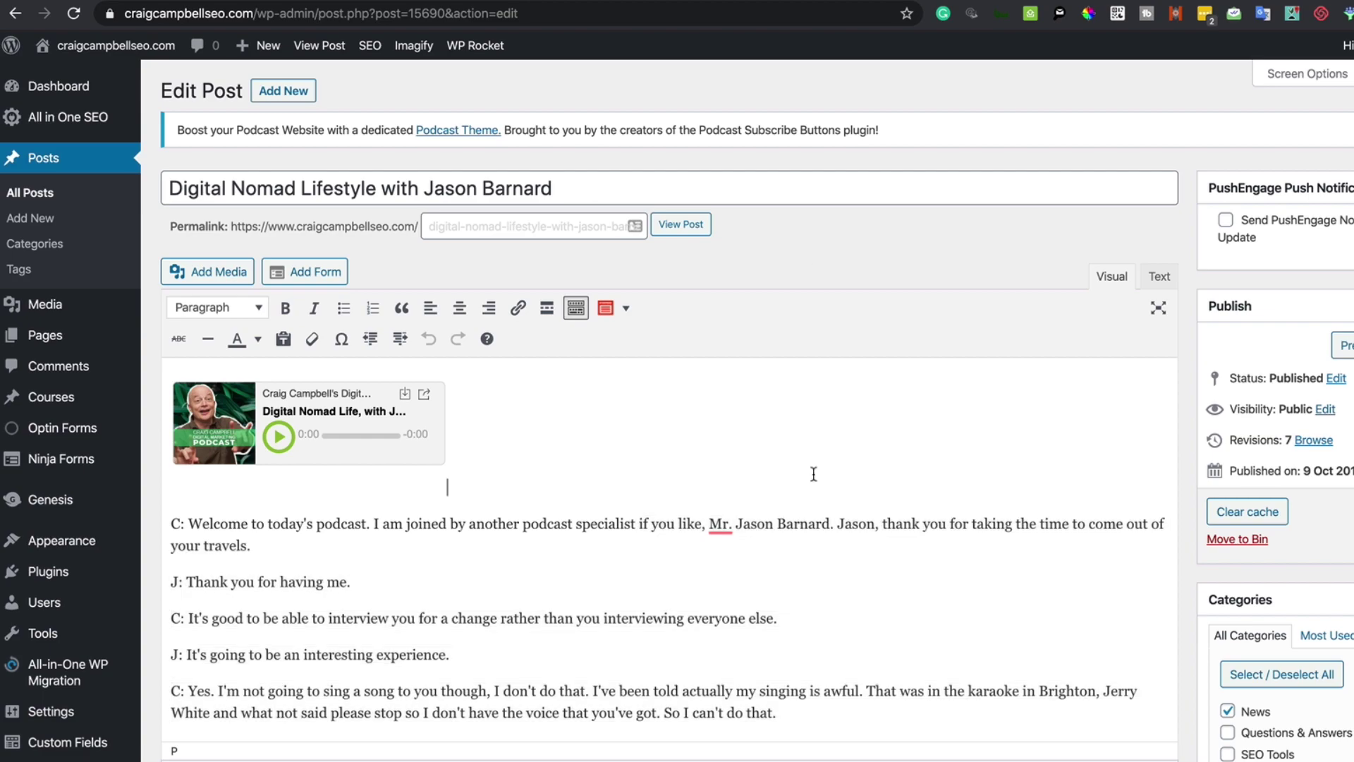
pyautogui.click(771, 429)
pyautogui.moveTo(771, 429); pyautogui.dragTo(751, 703)
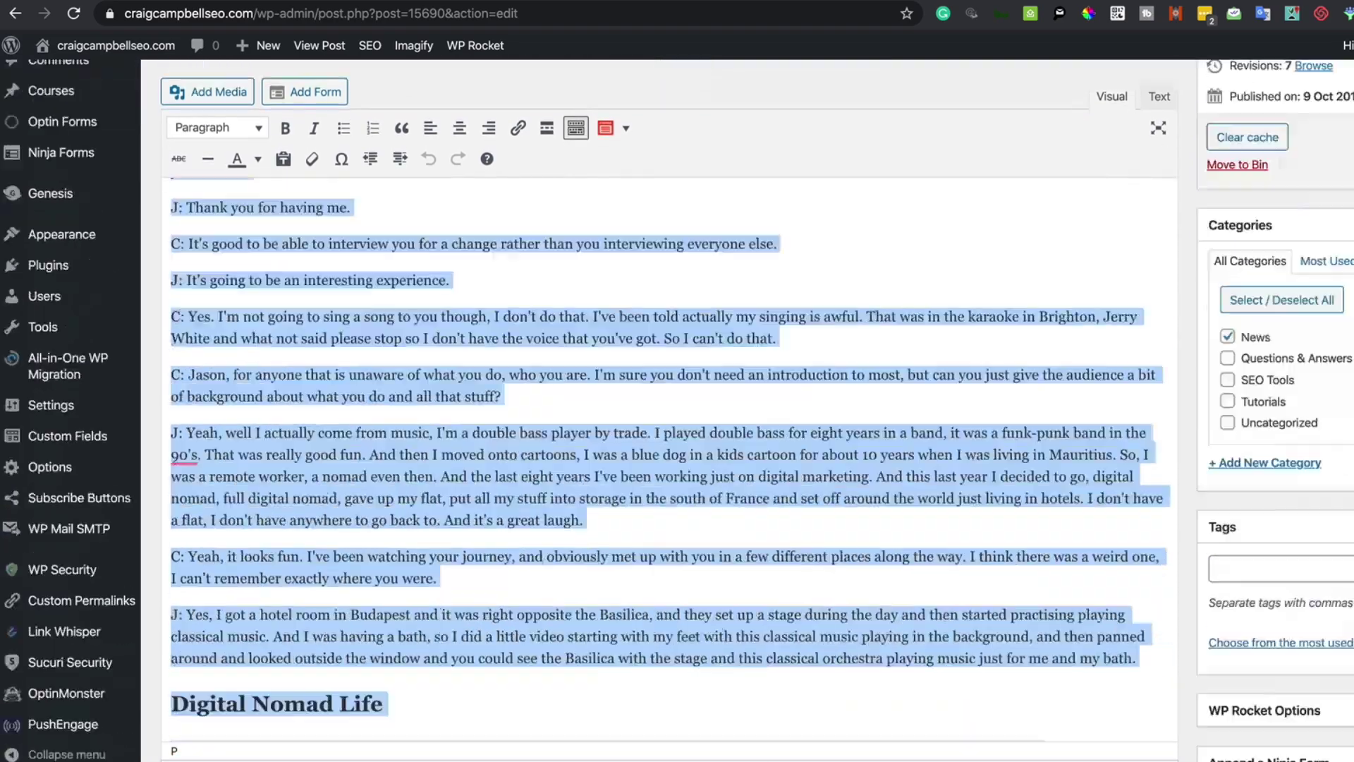
pyautogui.scroll(-10, 751, 703)
pyautogui.scroll(-5, 673, 465)
pyautogui.scroll(-5, 673, 466)
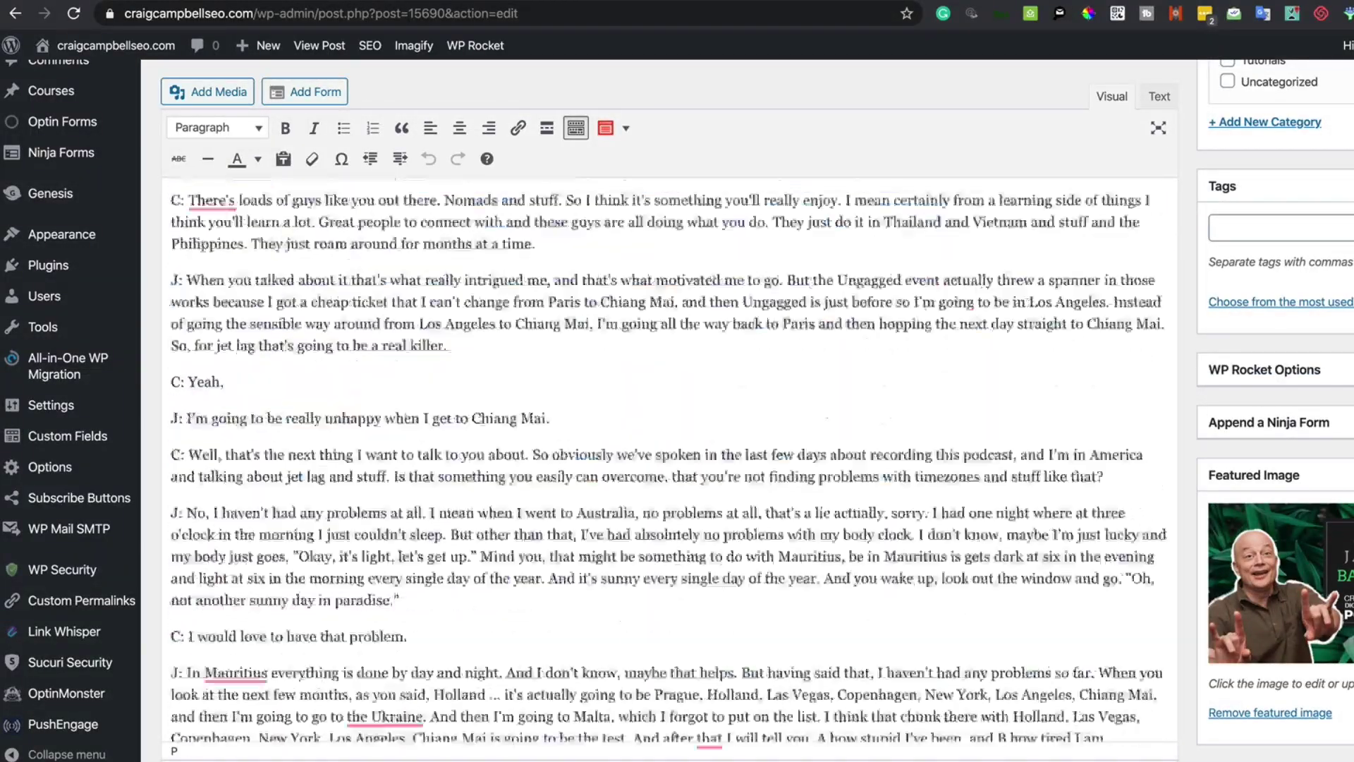
pyautogui.scroll(-5, 673, 466)
pyautogui.scroll(-5, 673, 466)
pyautogui.scroll(-3, 855, 726)
pyautogui.scroll(-5, 852, 677)
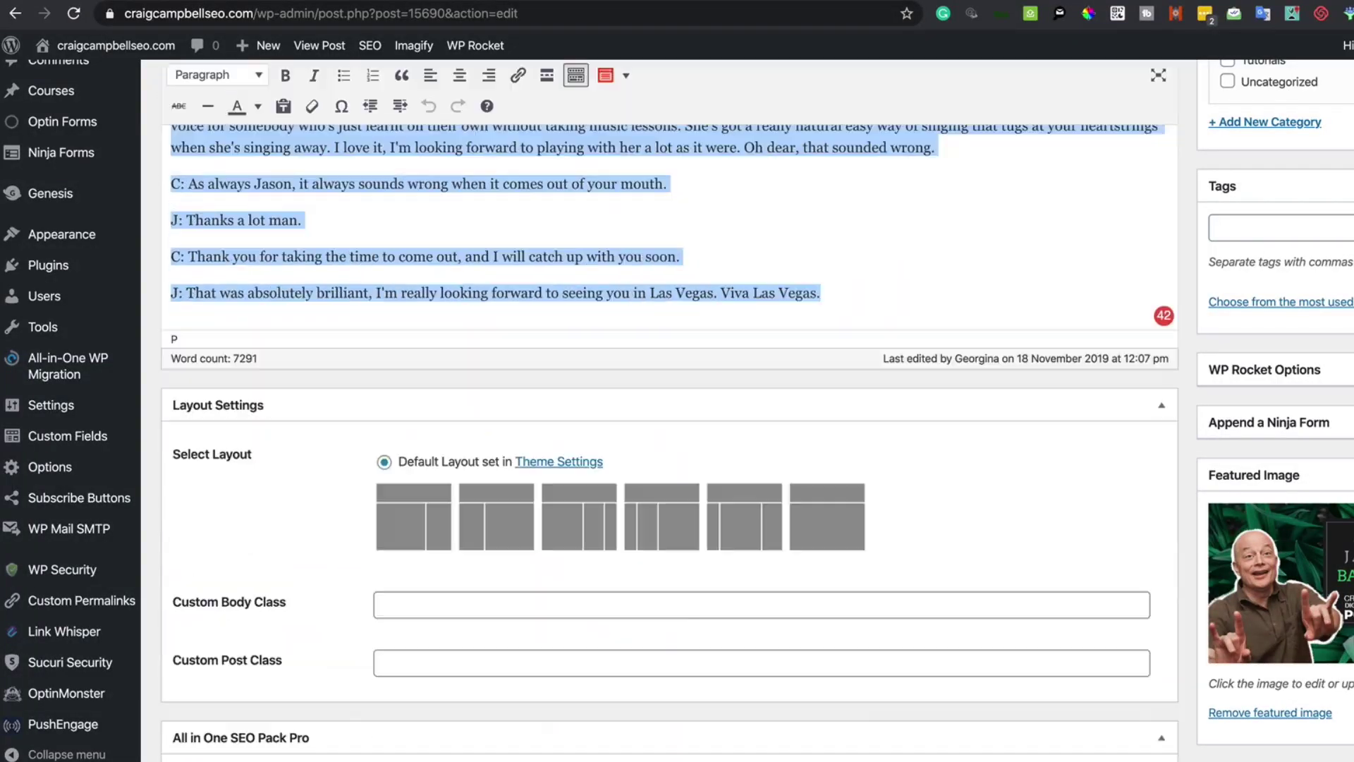
pyautogui.scroll(-5, 846, 620)
pyautogui.scroll(-3, 862, 754)
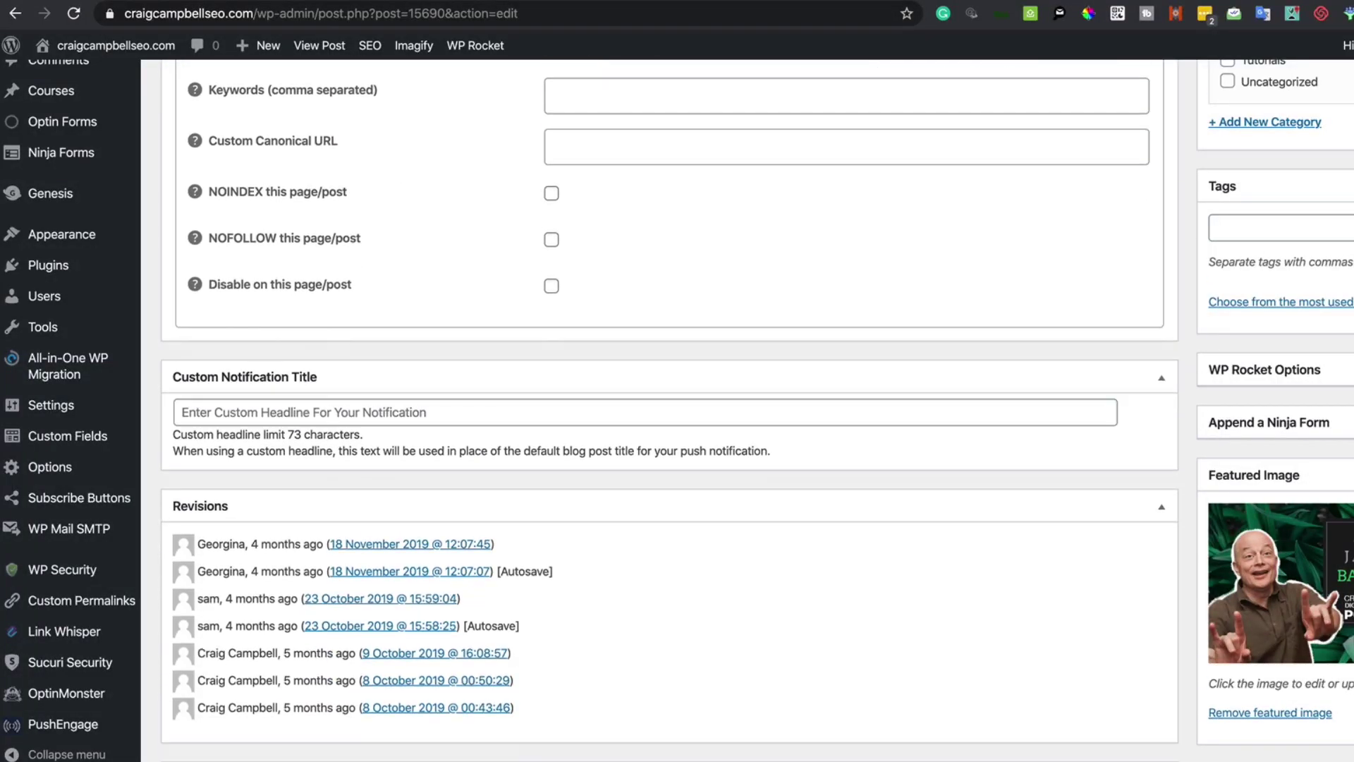
pyautogui.scroll(-4, 857, 688)
pyautogui.scroll(-2, 855, 635)
pyautogui.scroll(-1, 855, 731)
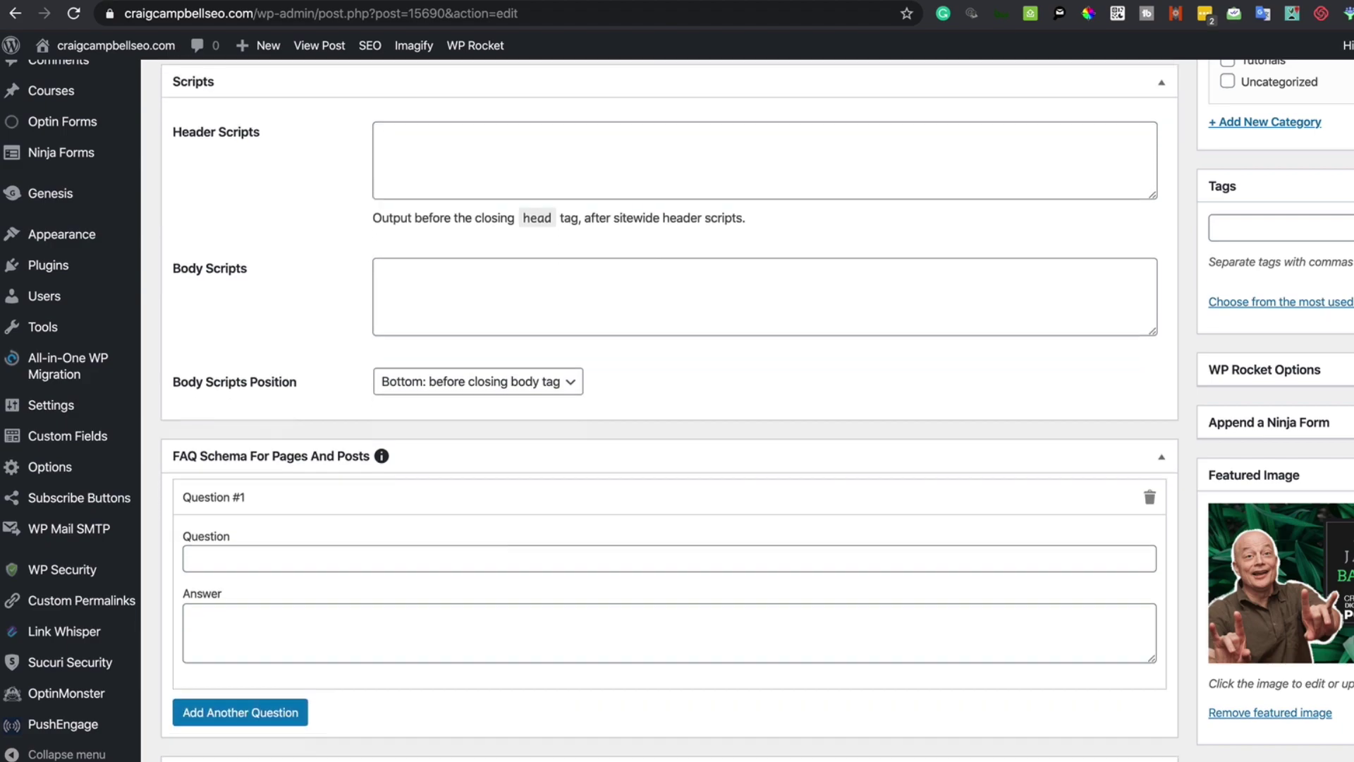
pyautogui.scroll(-5, 853, 507)
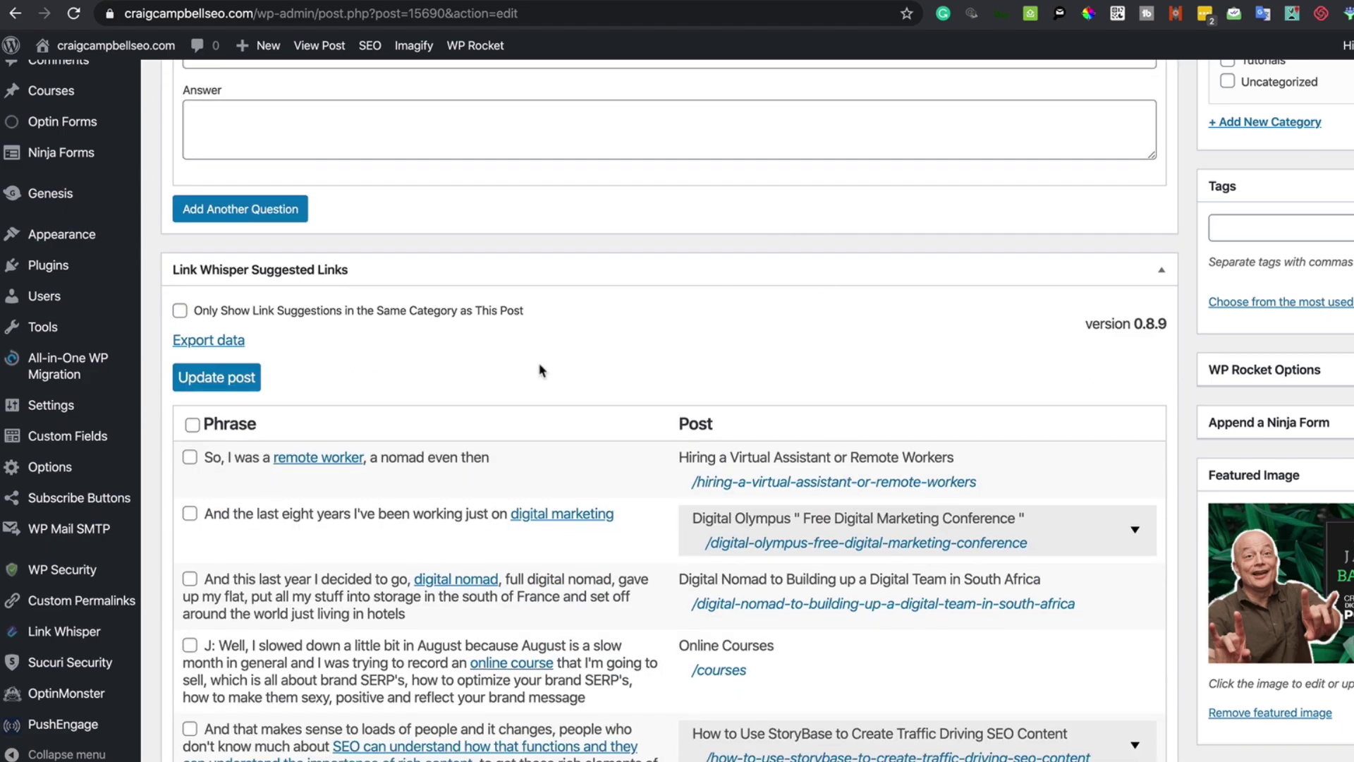
pyautogui.scroll(-1, 550, 364)
pyautogui.scroll(-2, 549, 364)
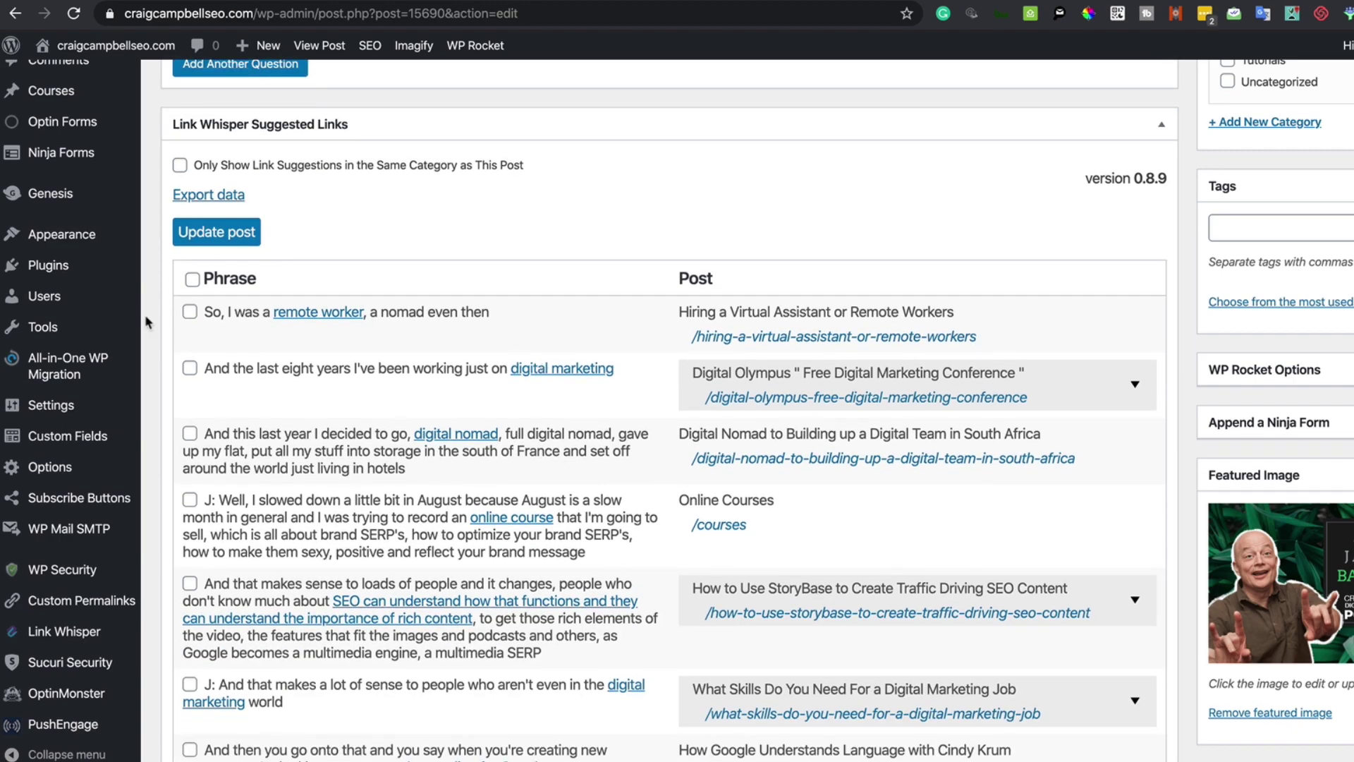
# Step: Tick the remote worker, digital marketing conference, digital nomad, online course, StoryBase SEO and digital marketing job suggestions
pyautogui.click(190, 314)
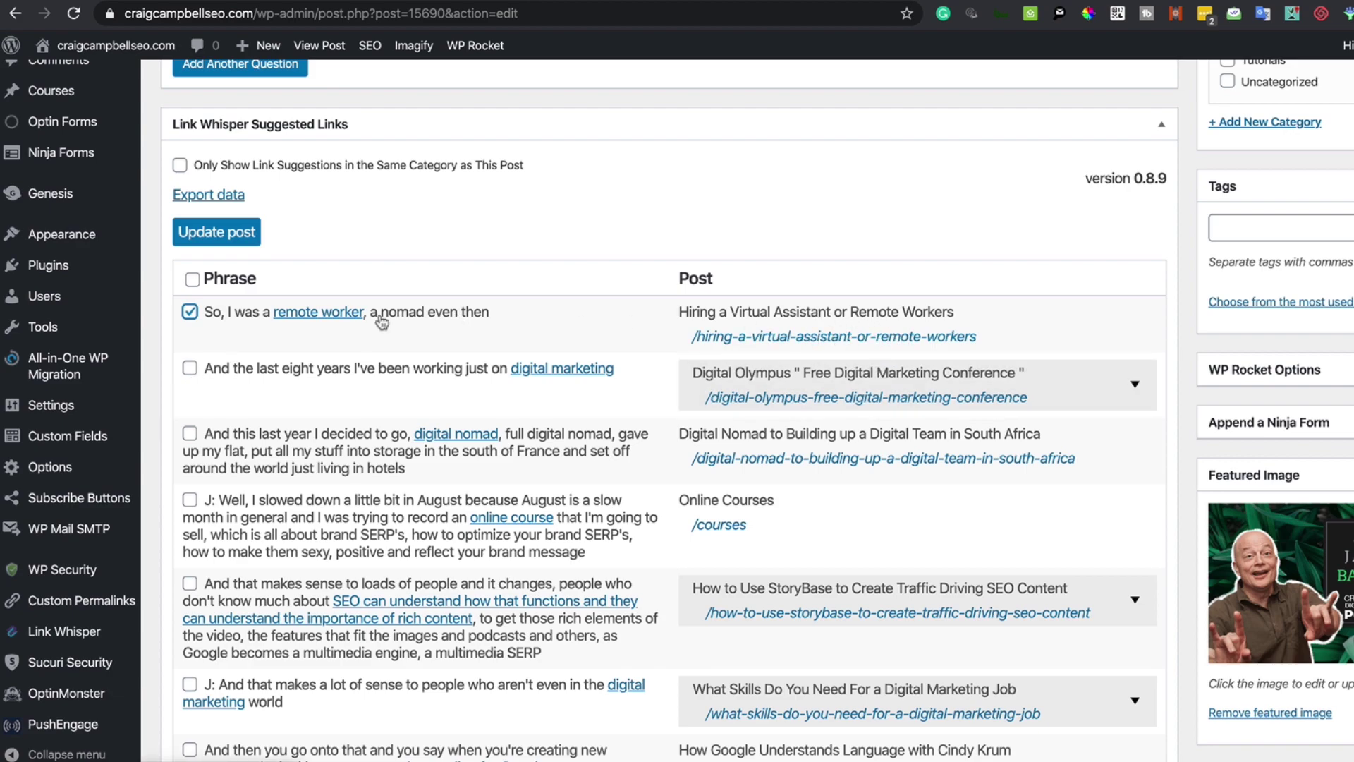
pyautogui.click(190, 368)
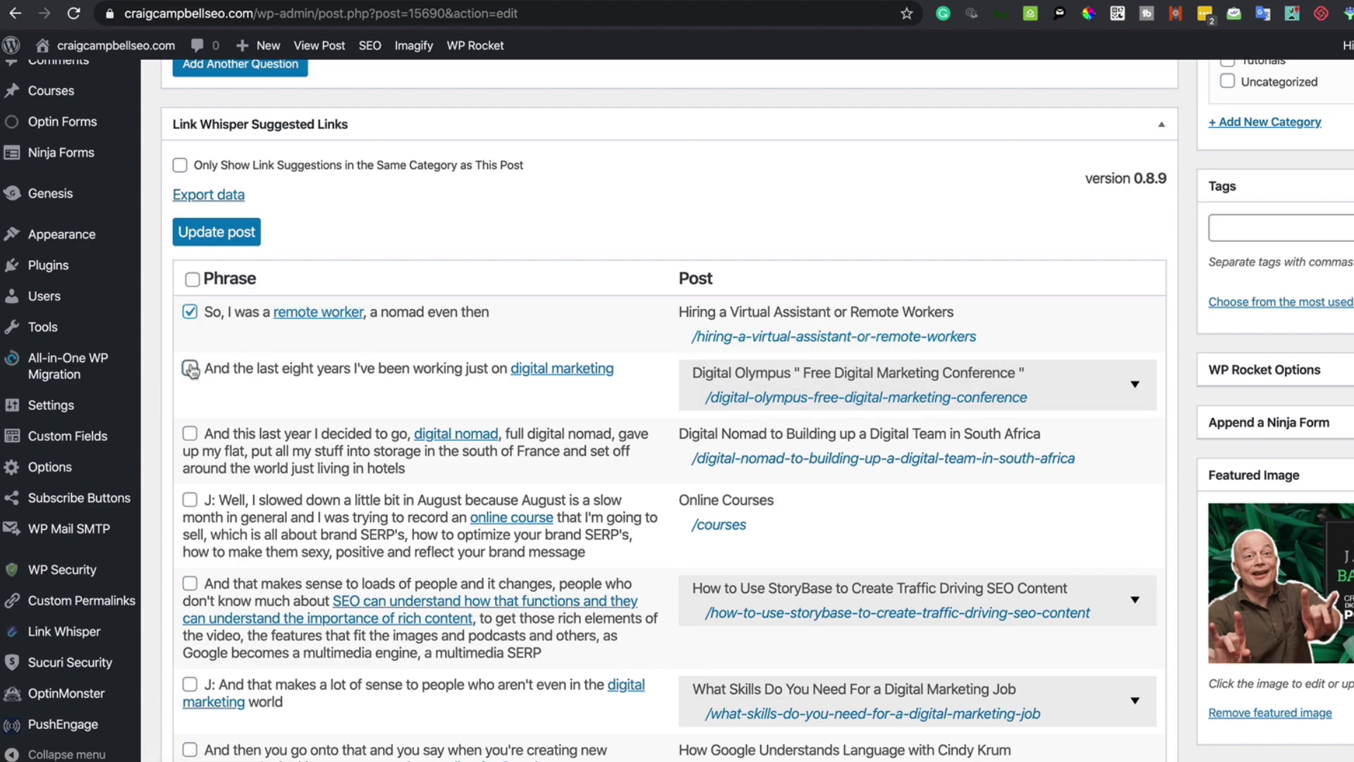
pyautogui.click(191, 435)
pyautogui.click(190, 501)
pyautogui.click(190, 584)
pyautogui.click(190, 684)
pyautogui.scroll(-1, 189, 686)
pyautogui.scroll(-1, 190, 686)
pyautogui.scroll(-2, 188, 688)
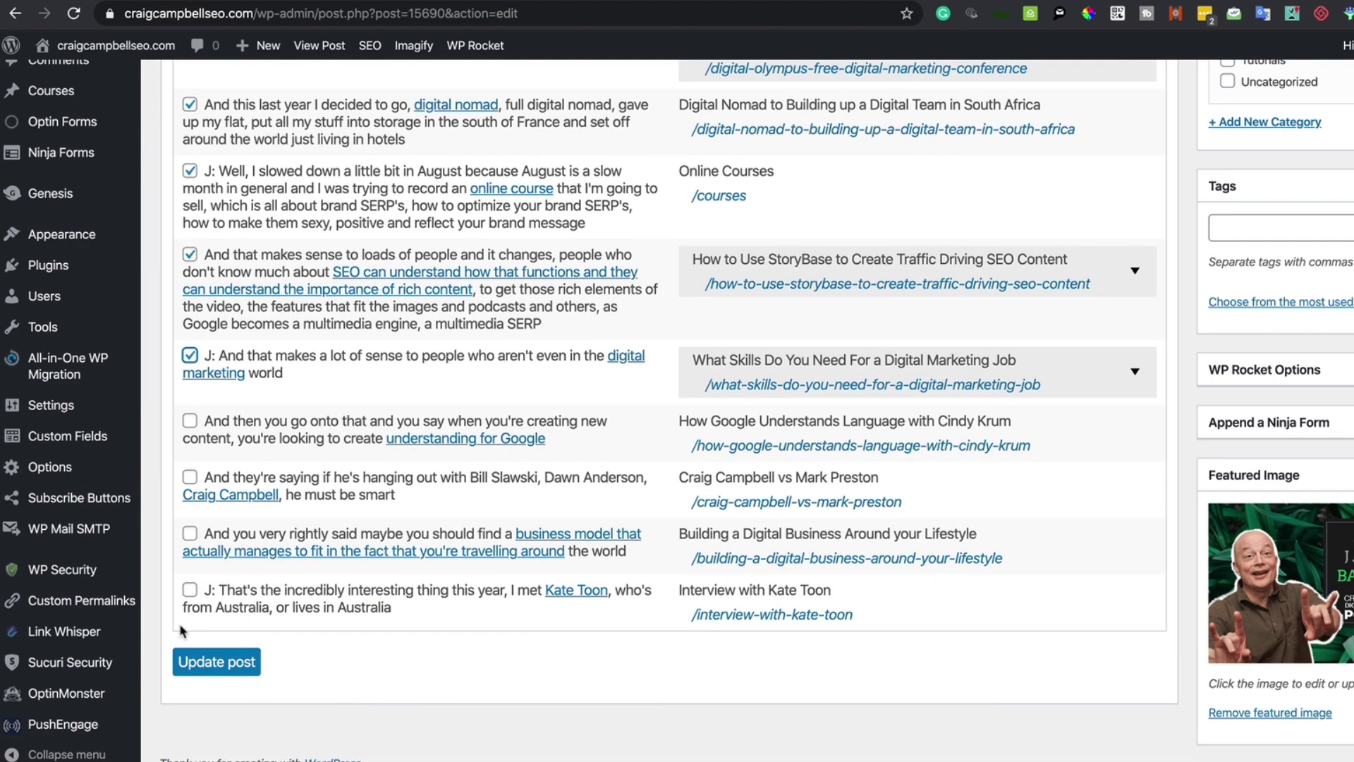
# Step: Tick the Google, Bill Slawski, business model and Kate Toon suggestions and insert the links
pyautogui.click(189, 422)
pyautogui.click(190, 478)
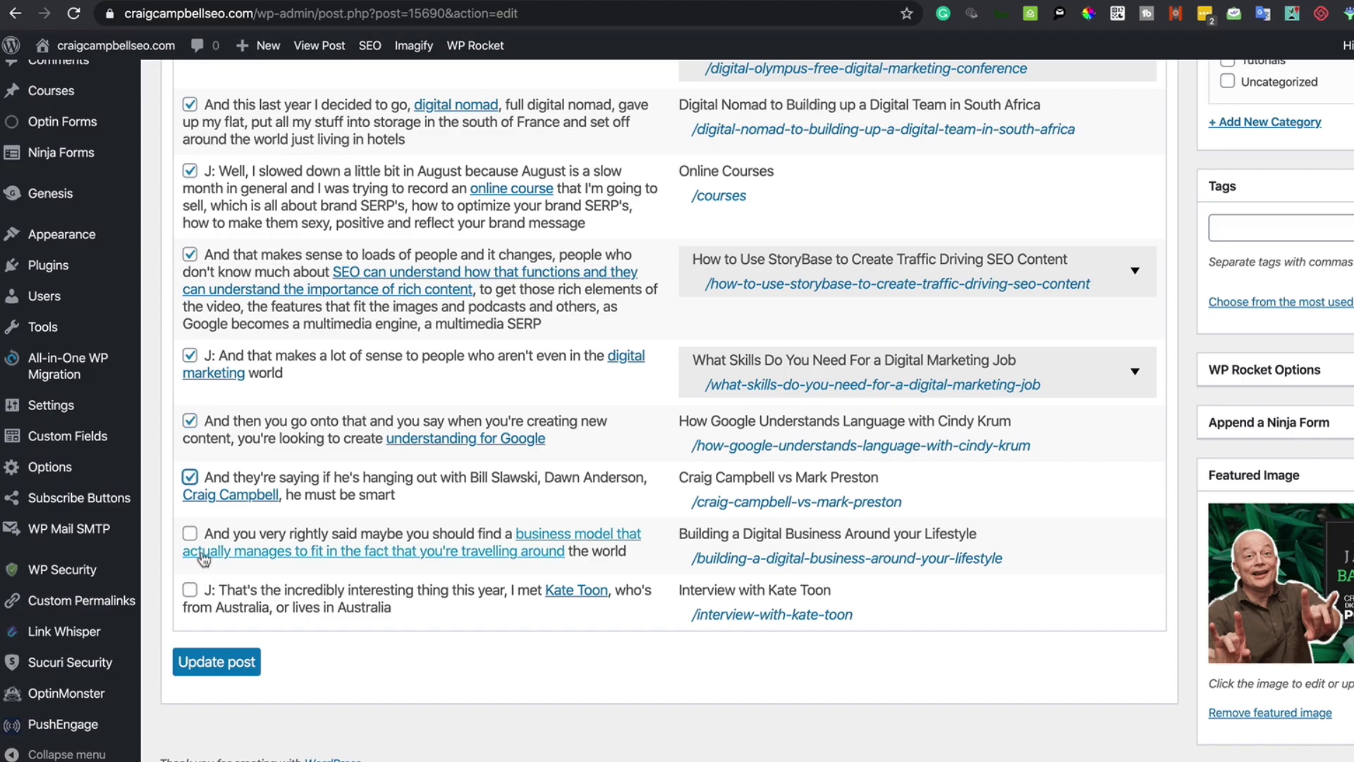
pyautogui.click(189, 533)
pyautogui.click(189, 589)
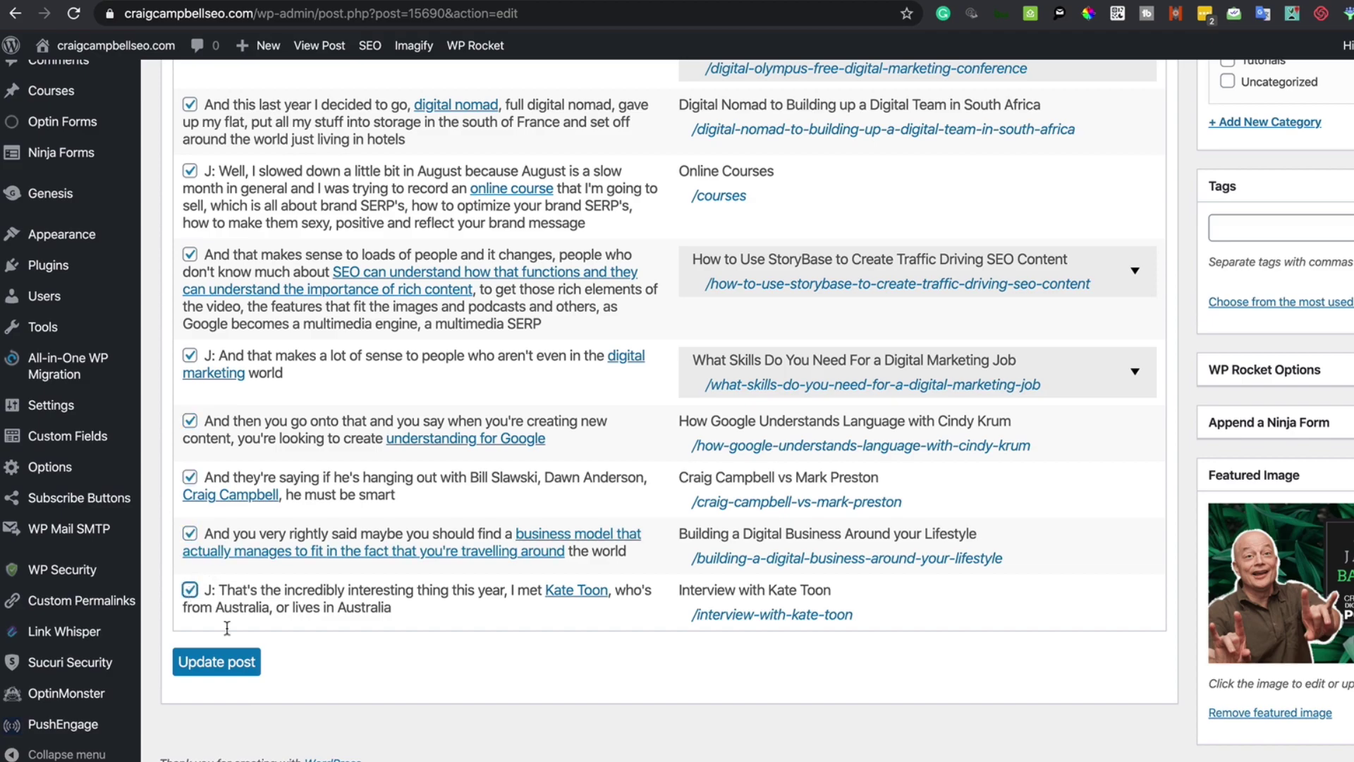
pyautogui.click(239, 667)
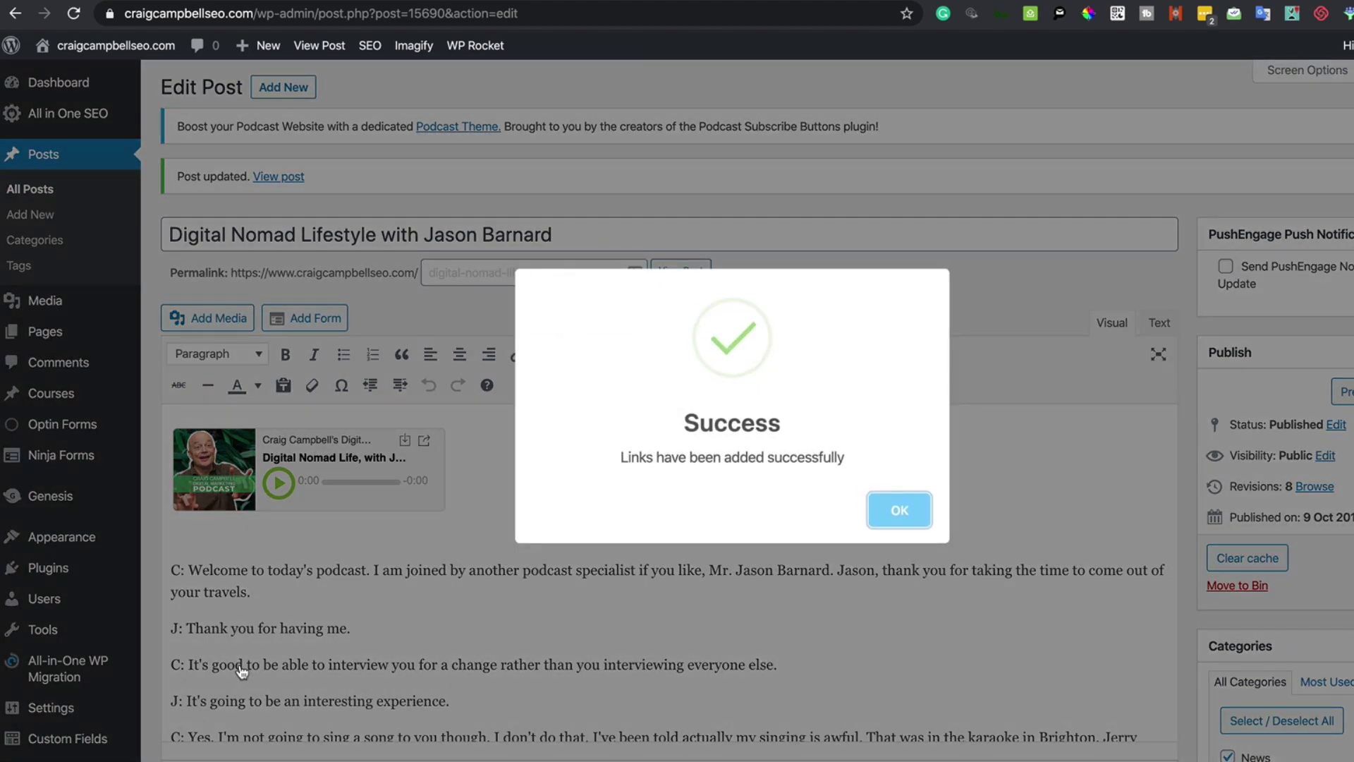
# Step: Dismiss the Success dialog, review the inserted links in the transcript, and update the post again
pyautogui.click(897, 510)
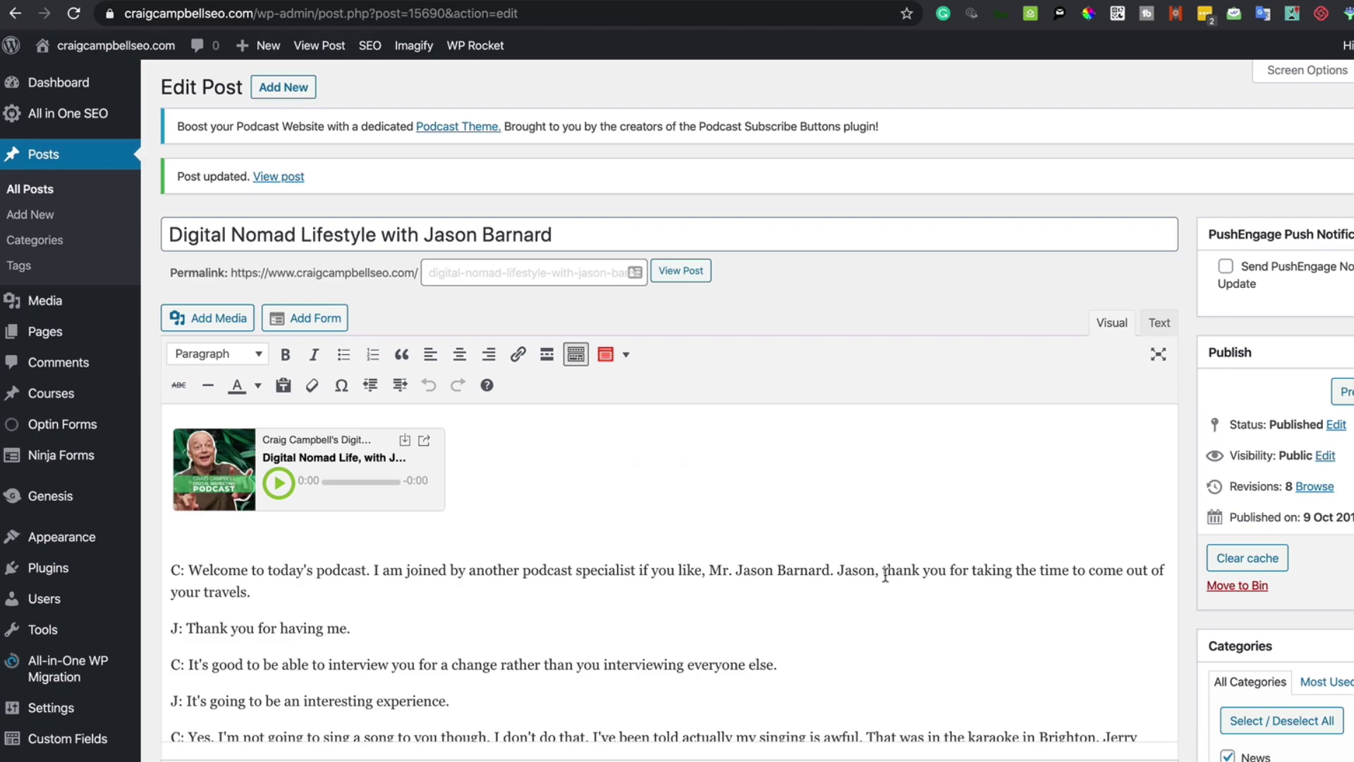
pyautogui.moveTo(885, 569)
pyautogui.mouseDown()
pyautogui.moveTo(894, 746)
pyautogui.moveTo(896, 235)
pyautogui.mouseUp()
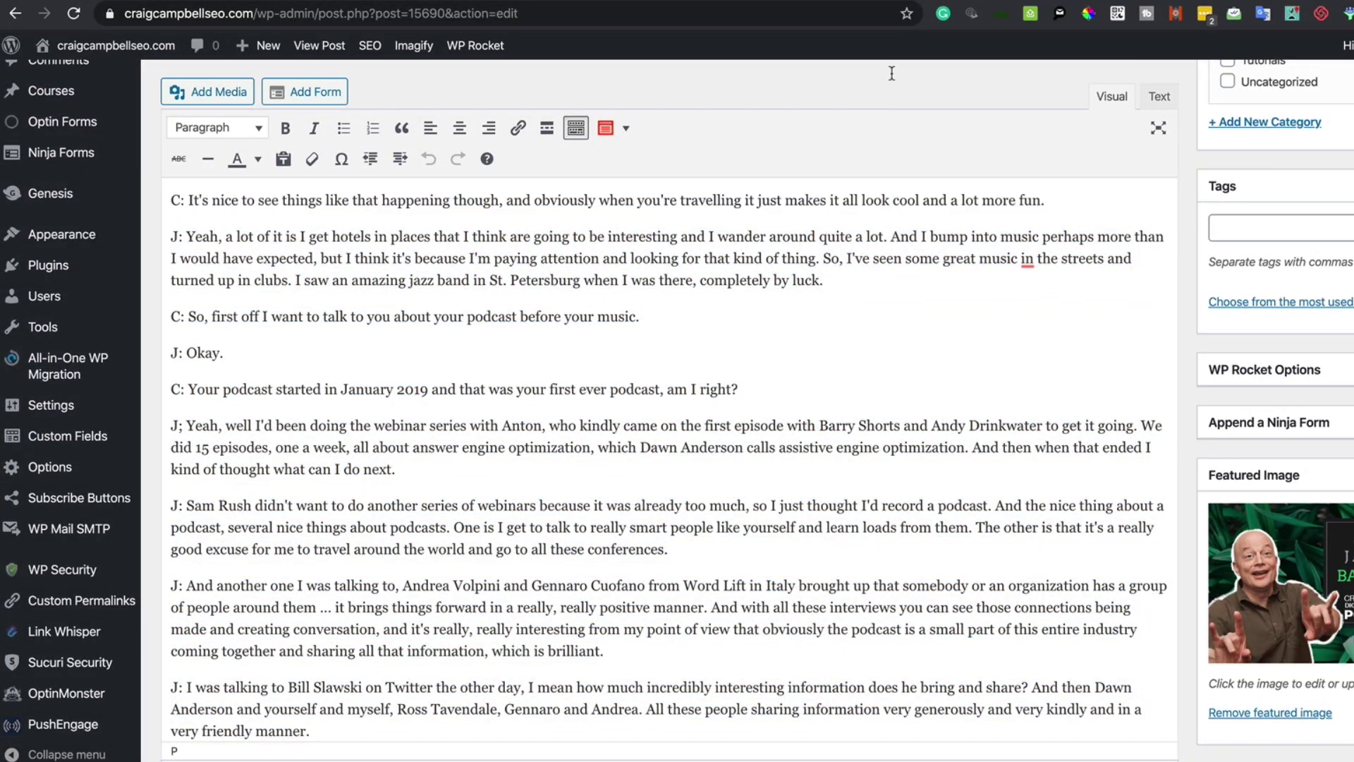
pyautogui.moveTo(897, 235)
pyautogui.mouseDown()
pyautogui.moveTo(892, 37)
pyautogui.moveTo(901, 84)
pyautogui.mouseUp()
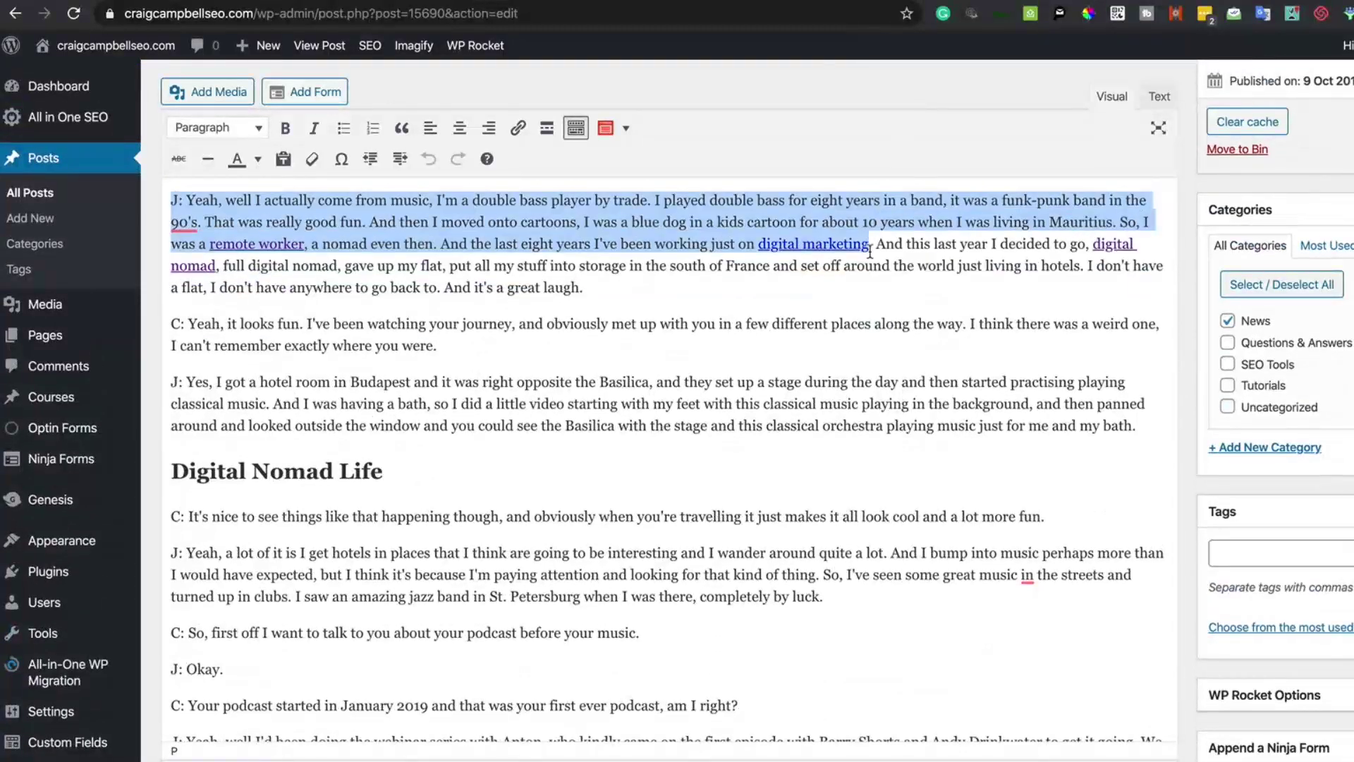
pyautogui.click(1087, 292)
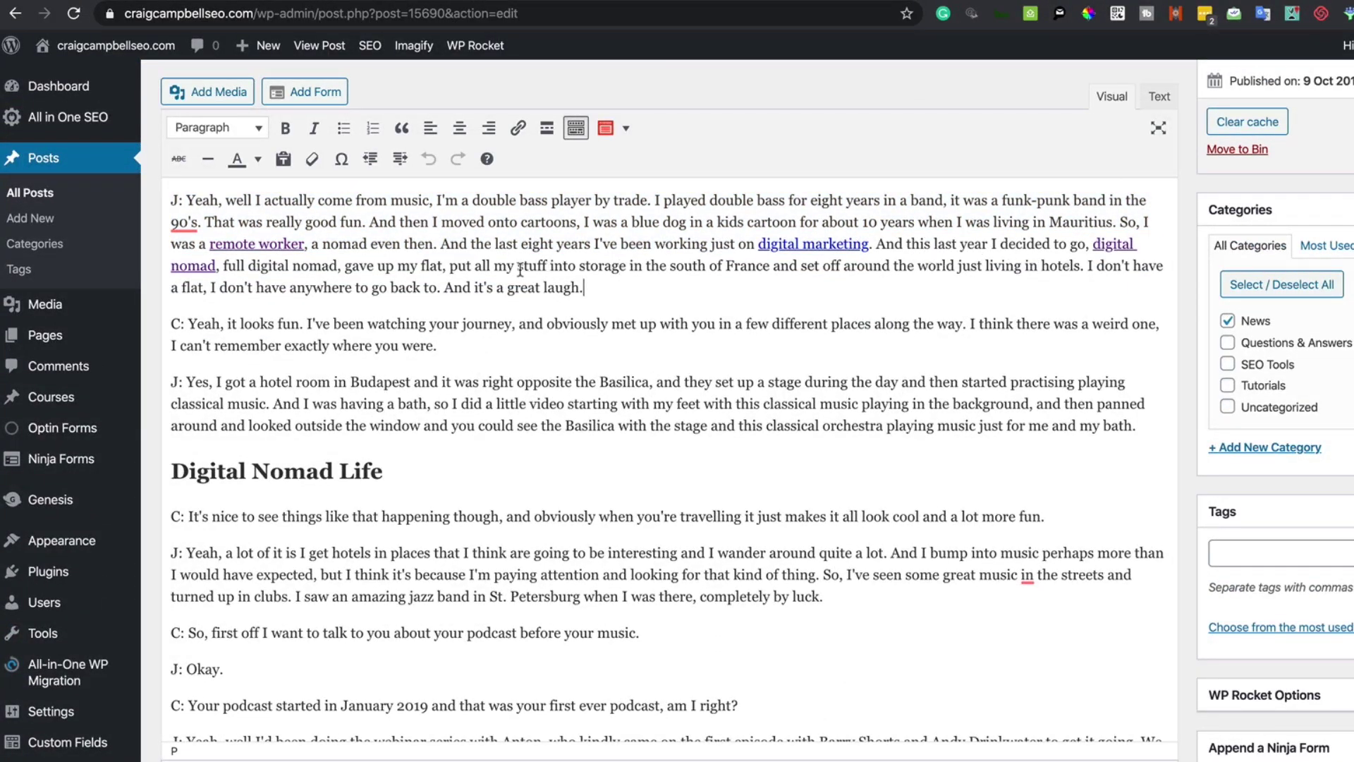
pyautogui.moveTo(775, 404)
pyautogui.mouseDown()
pyautogui.moveTo(812, 510)
pyautogui.moveTo(820, 224)
pyautogui.moveTo(828, 519)
pyautogui.moveTo(849, 639)
pyautogui.mouseUp()
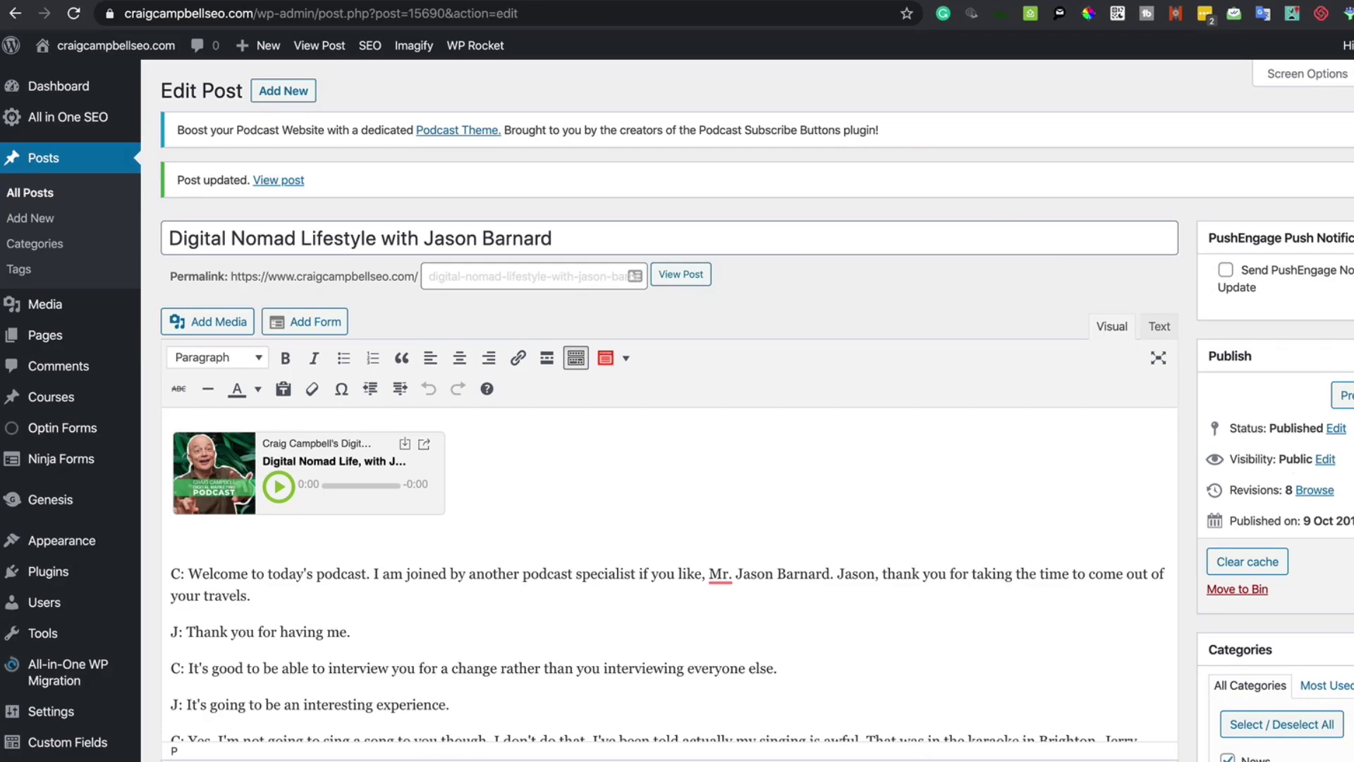
pyautogui.click(1352, 589)
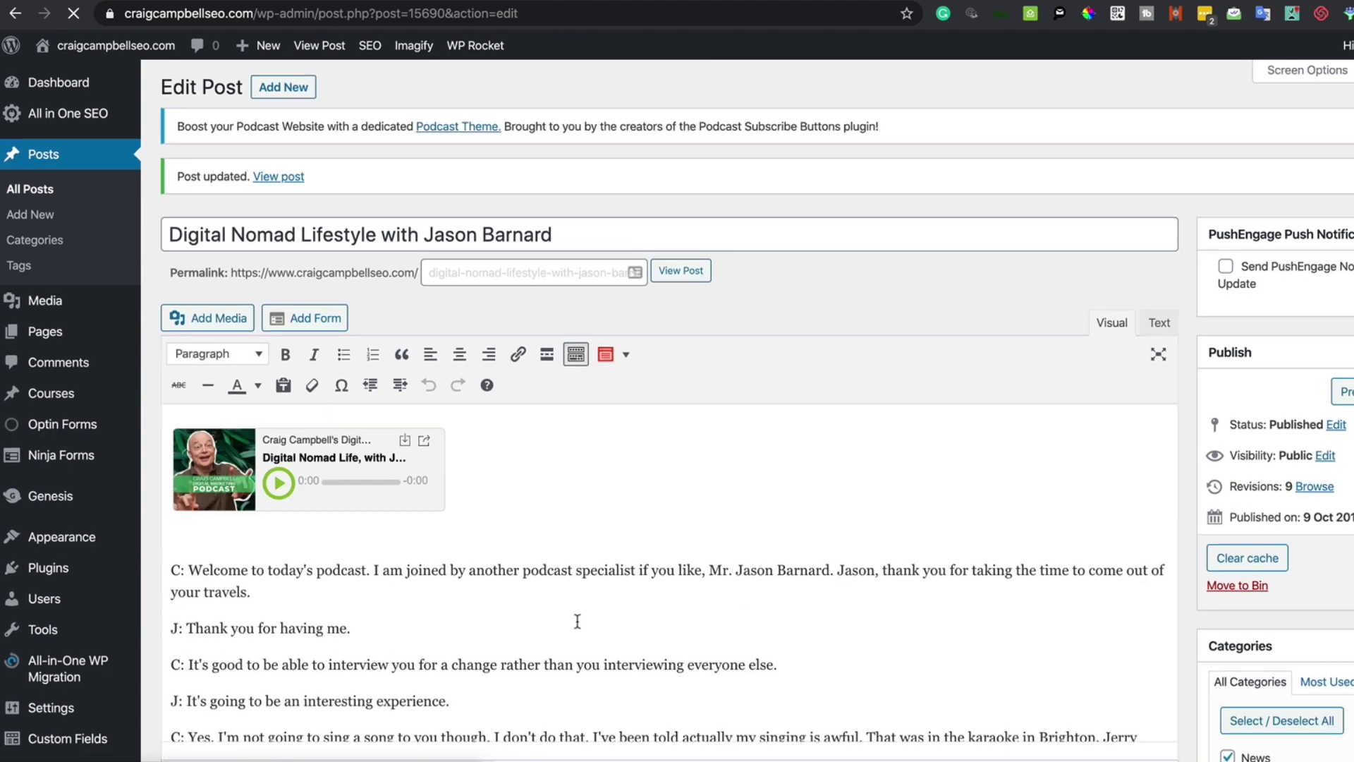
pyautogui.moveTo(51, 397)
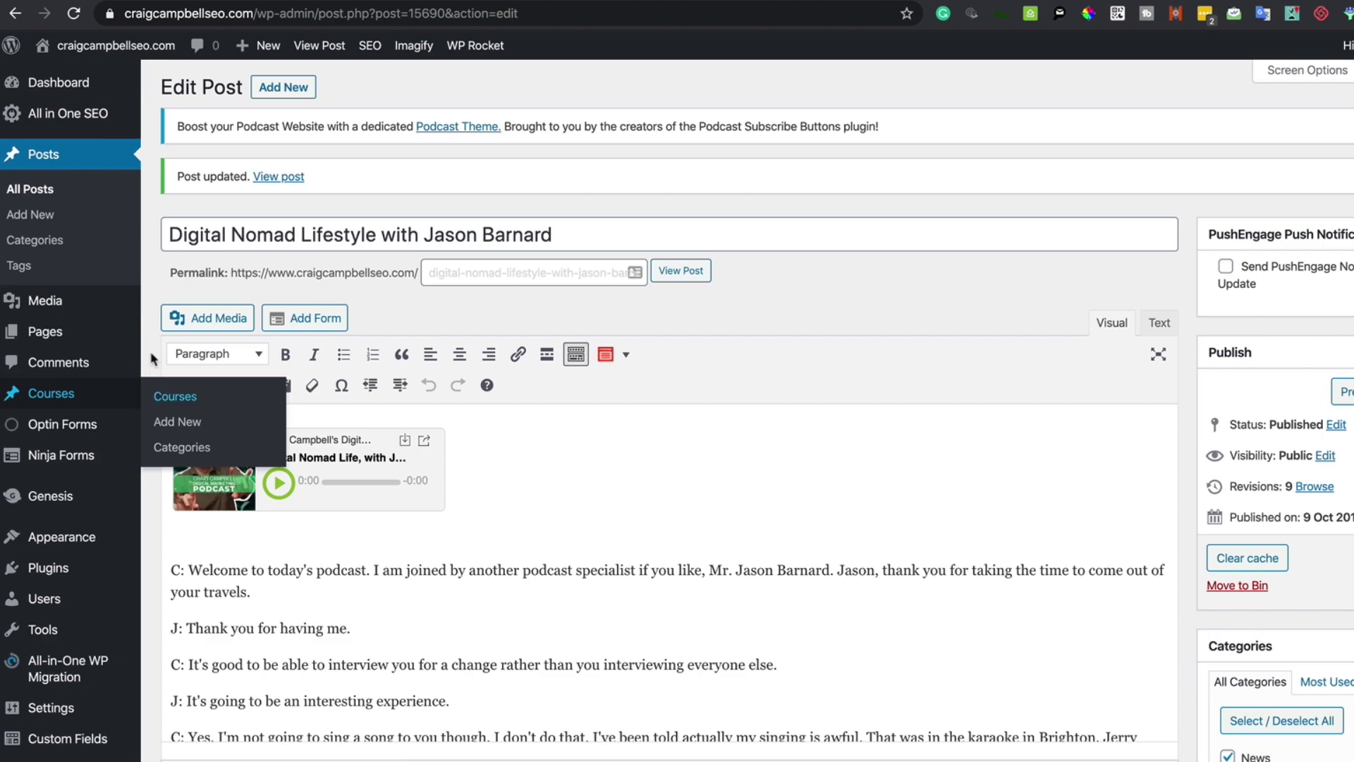
pyautogui.scroll(-2, 155, 343)
pyautogui.scroll(-5, 154, 342)
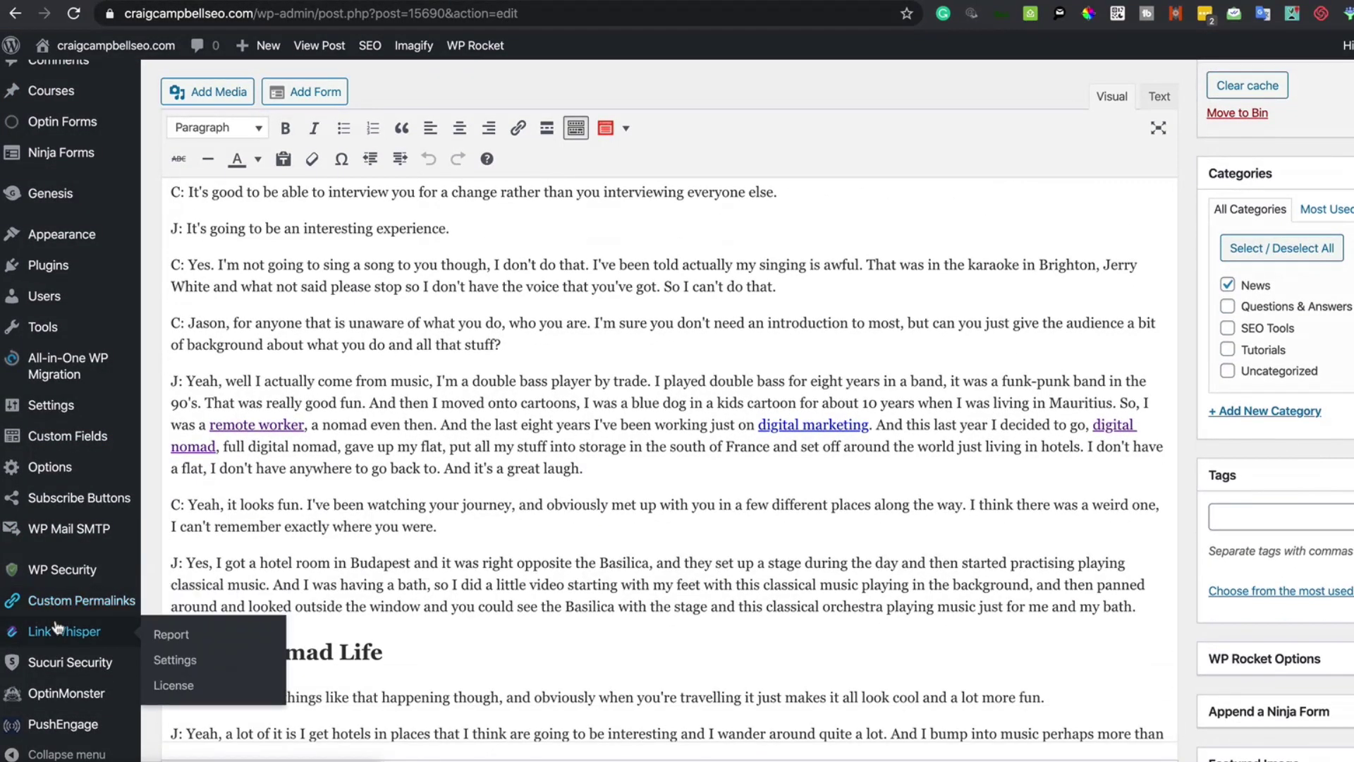
# Step: Set Link Whisper's Number of Sentences to Skip to 4 and save the settings
pyautogui.moveTo(63, 632)
pyautogui.click(184, 663)
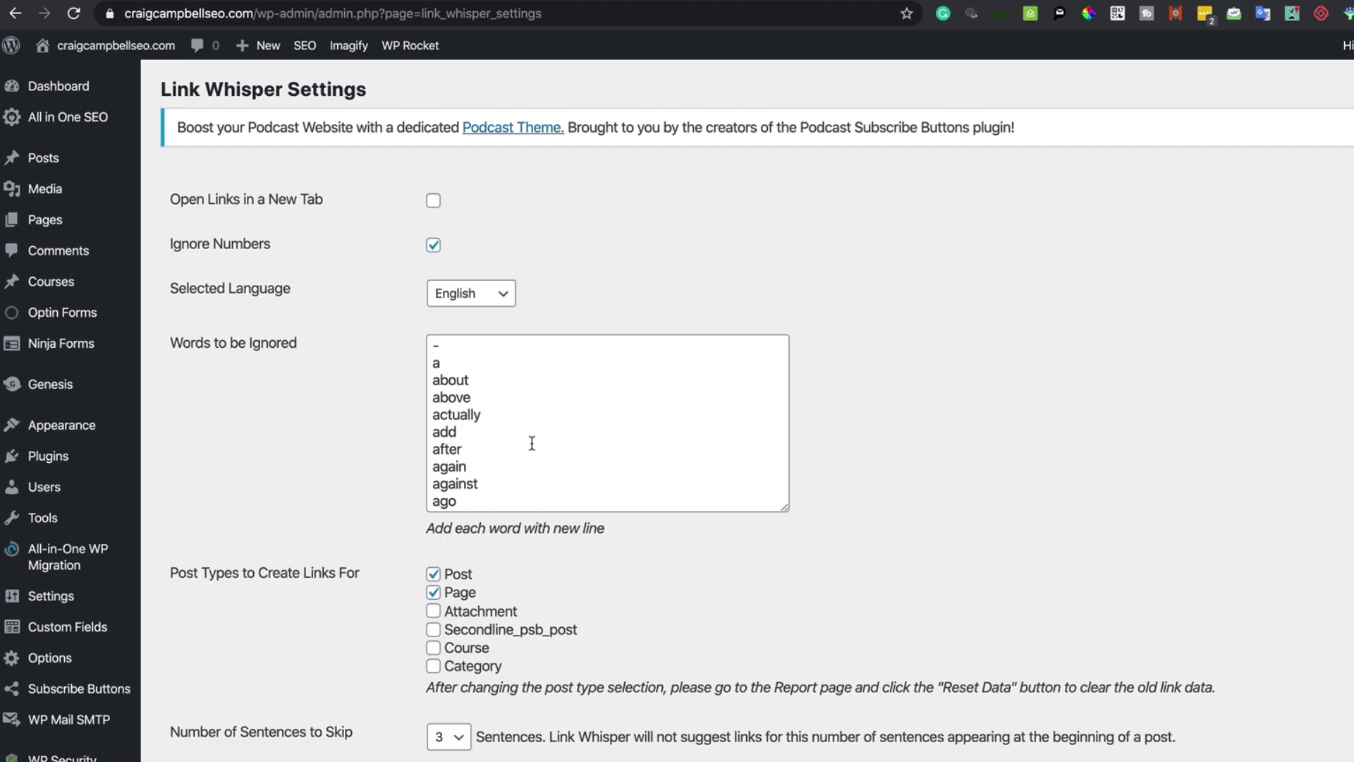
pyautogui.moveTo(582, 553)
pyautogui.mouseDown()
pyautogui.moveTo(590, 730)
pyautogui.moveTo(583, 337)
pyautogui.mouseUp()
pyautogui.click(635, 321)
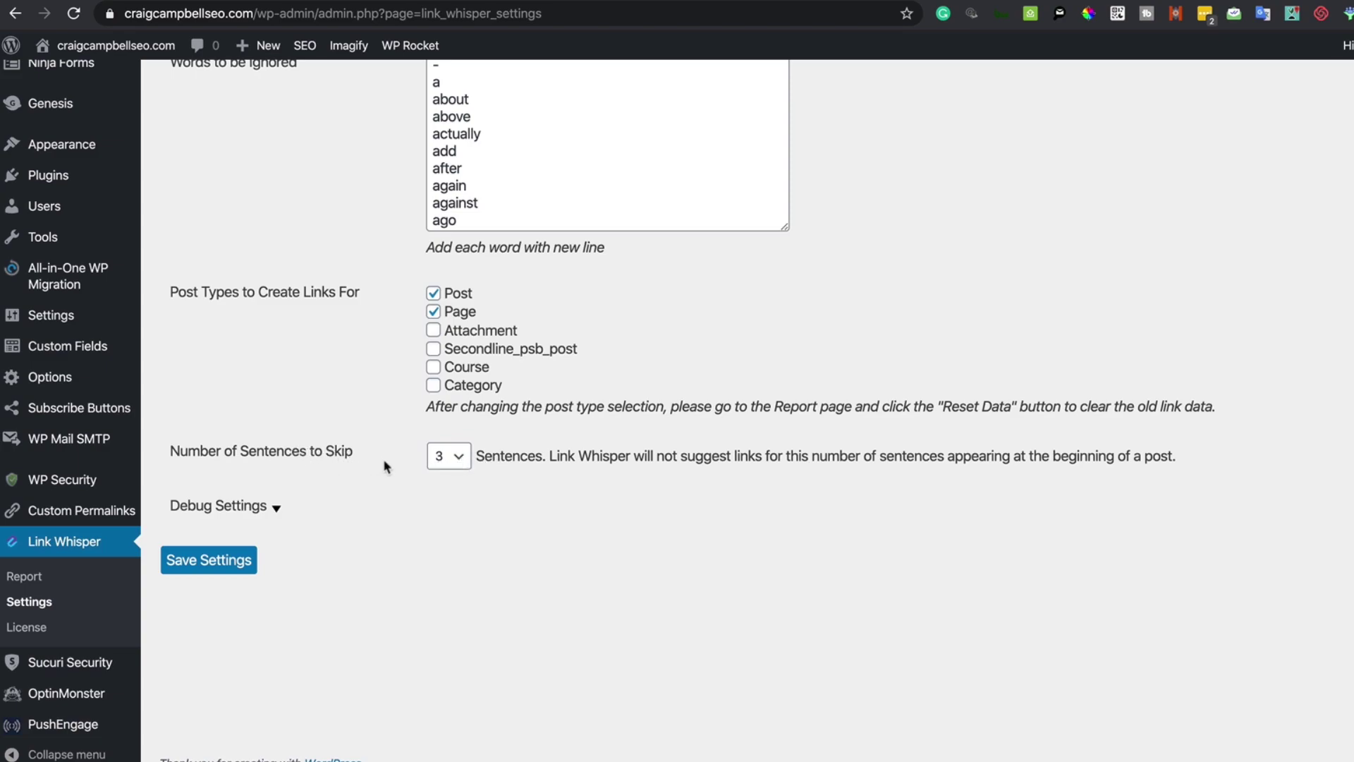
pyautogui.click(460, 466)
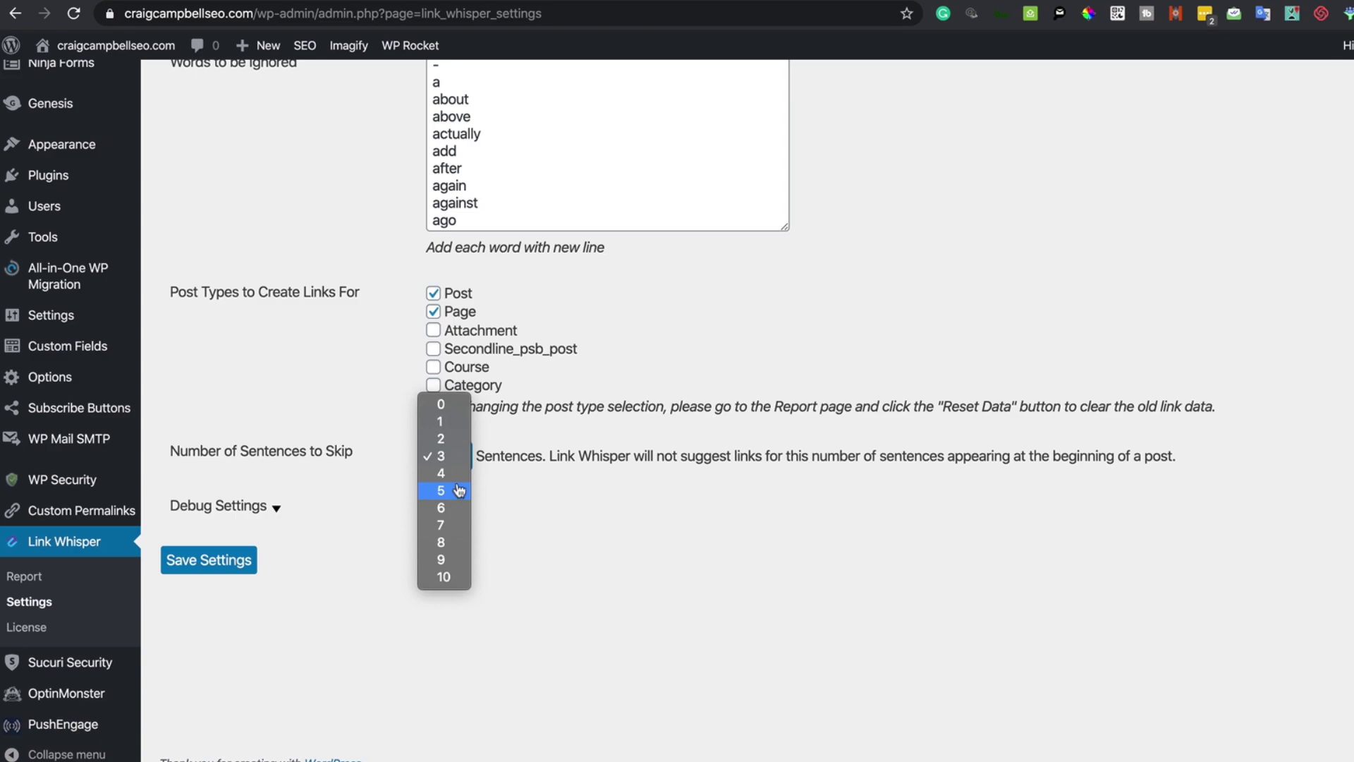
pyautogui.click(457, 491)
pyautogui.click(458, 459)
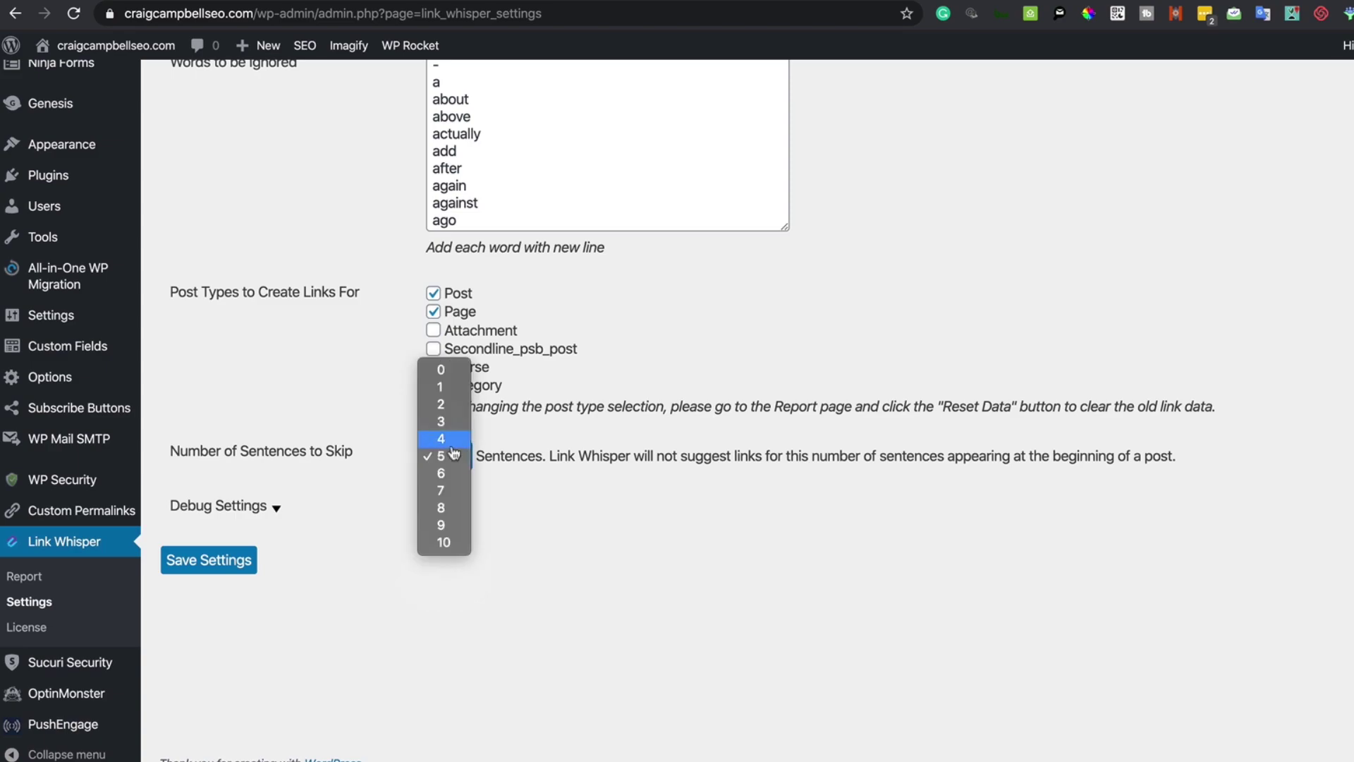
pyautogui.click(449, 438)
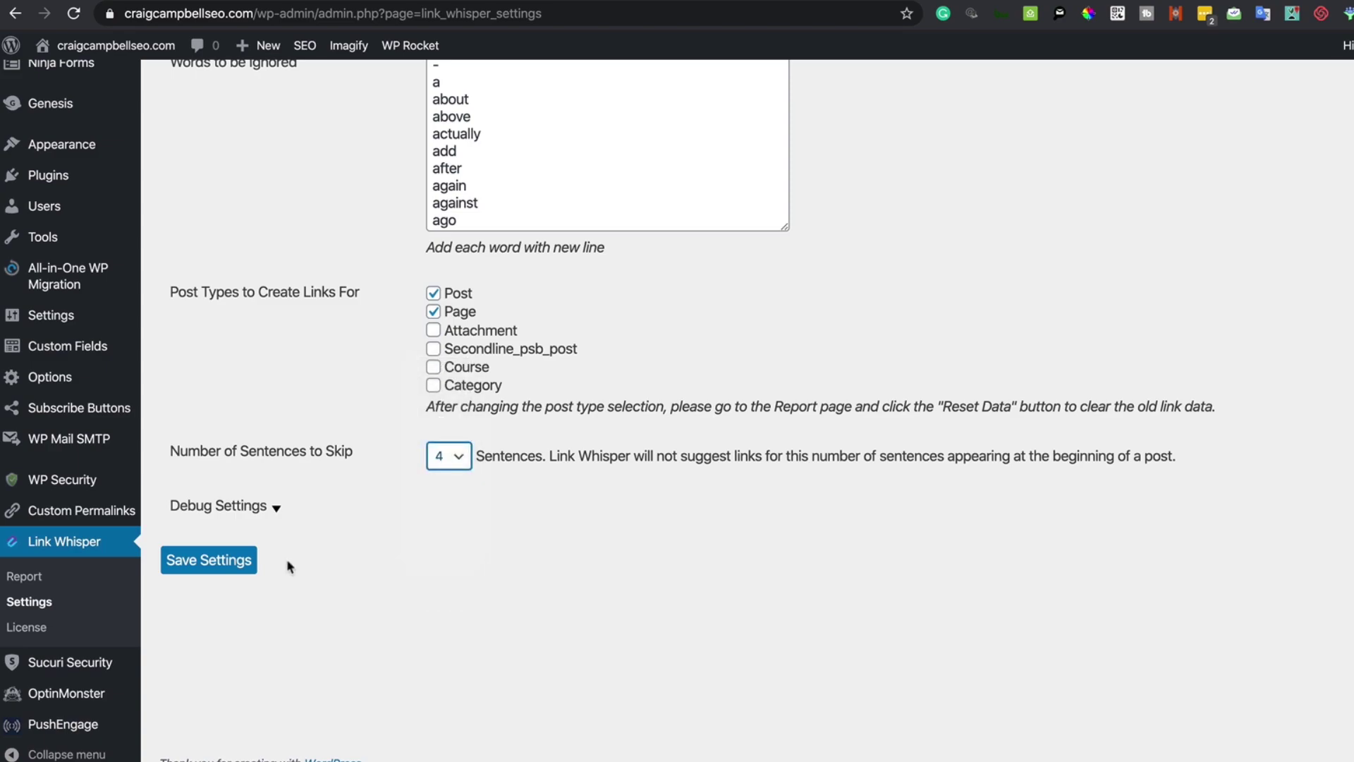
pyautogui.click(223, 568)
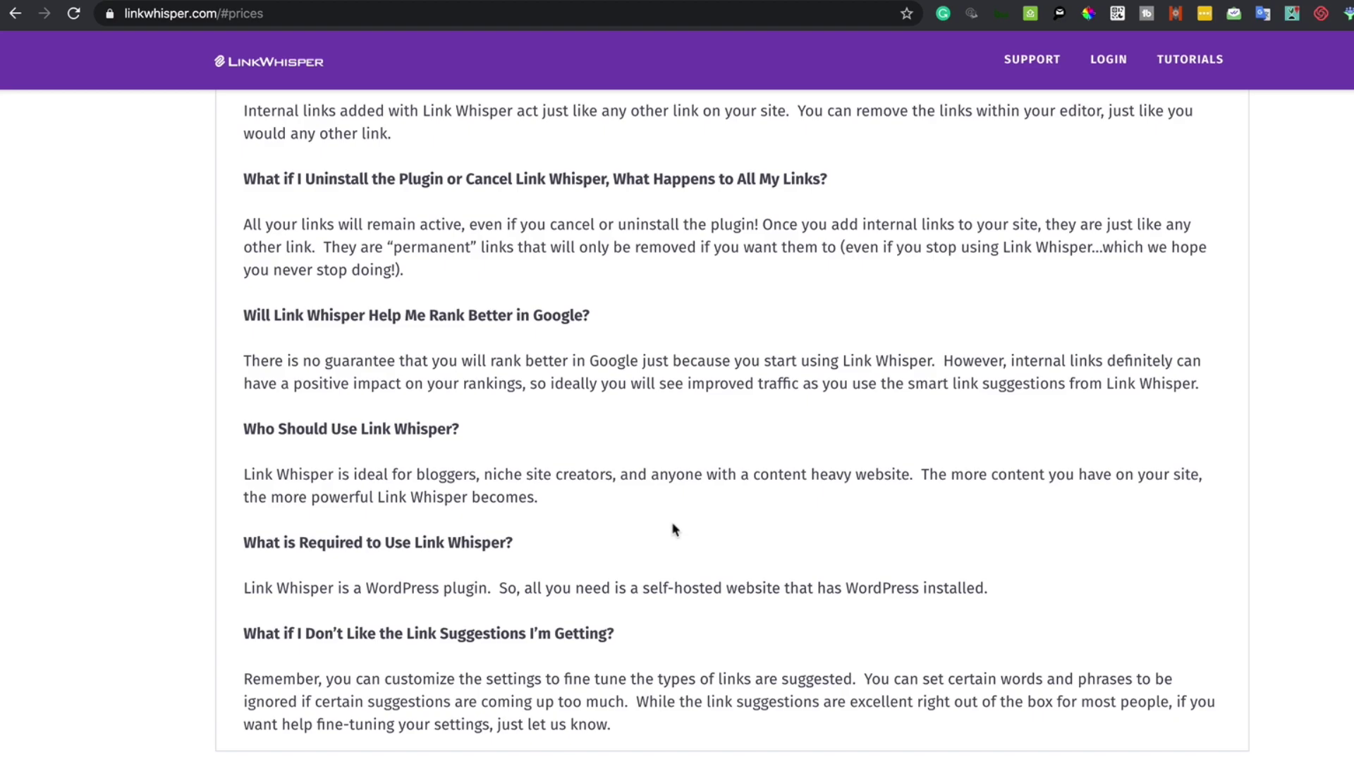
# Step: Scrub the large demo video to the add-links table and links report, then play the embedded video
pyautogui.moveTo(673, 529); pyautogui.dragTo(735, 474)
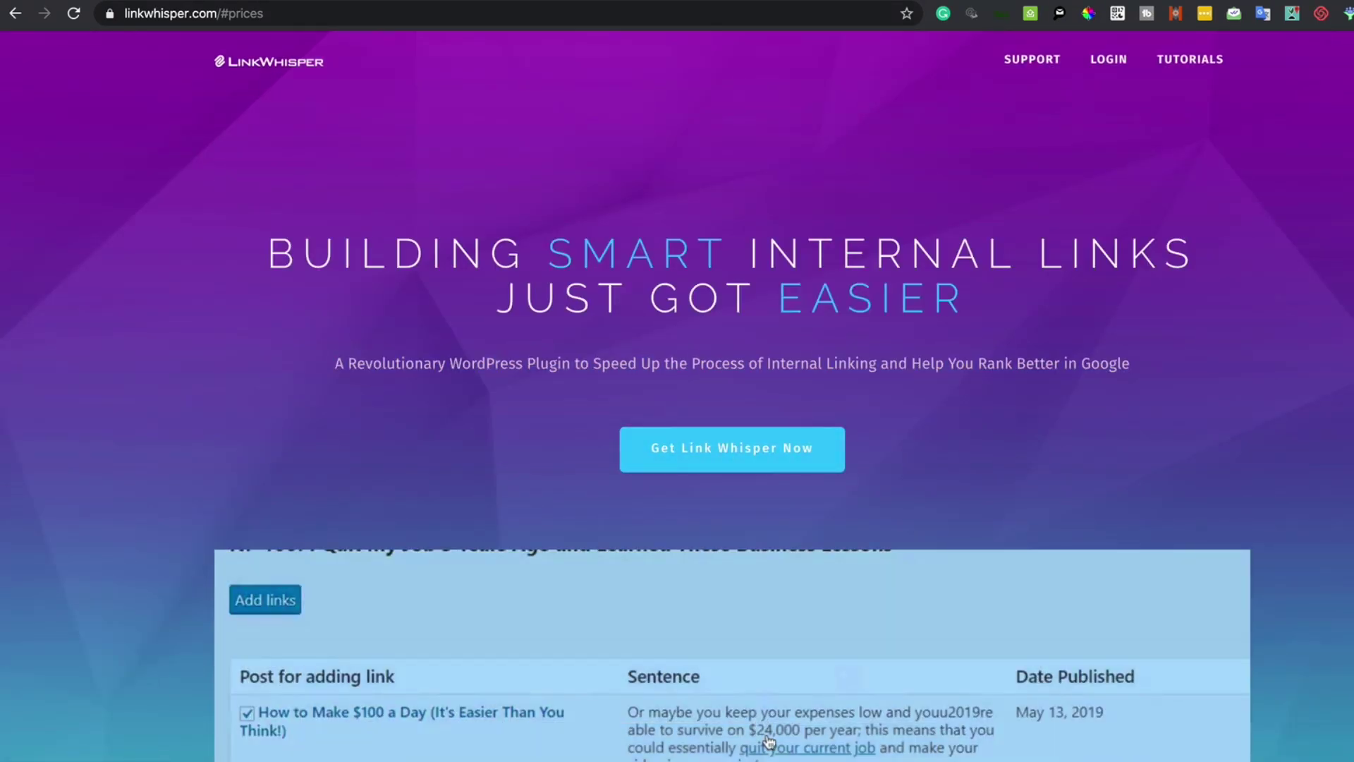
pyautogui.scroll(-5, 735, 474)
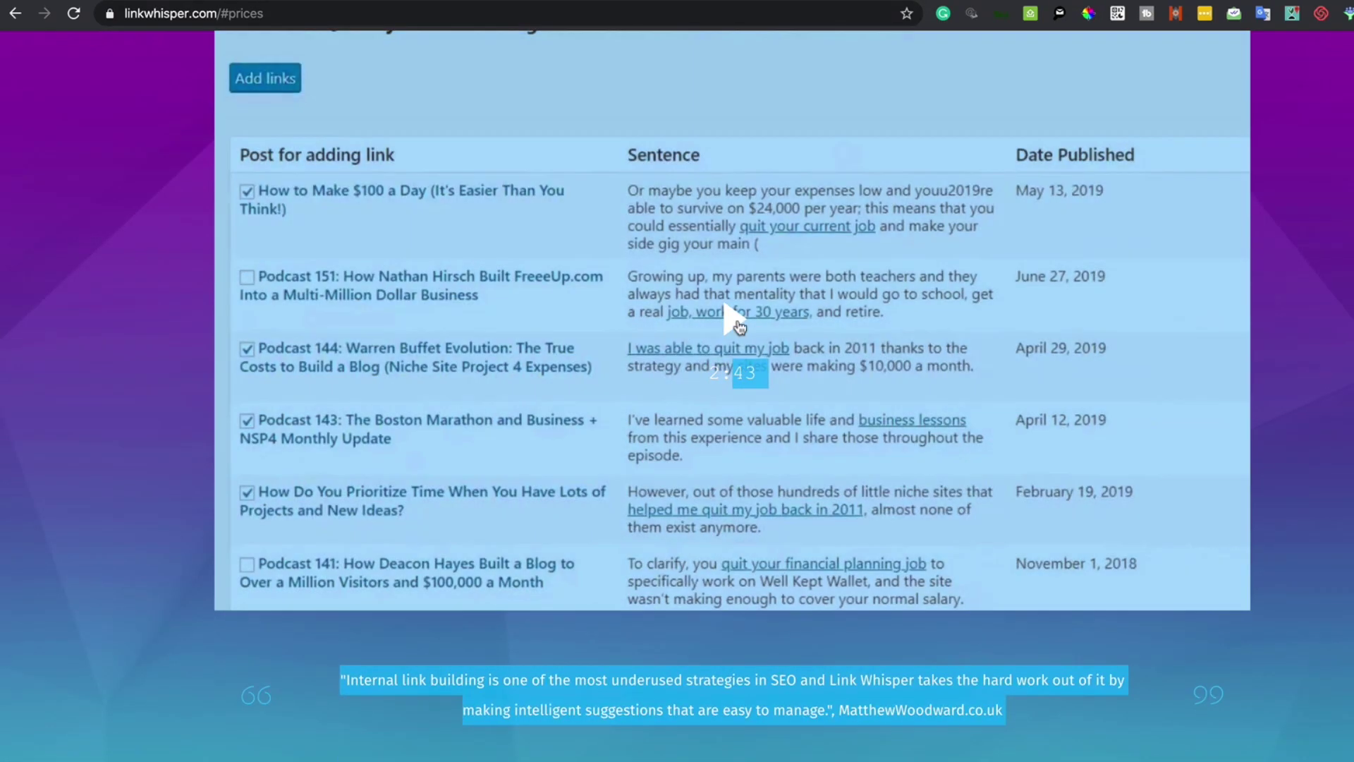
pyautogui.click(737, 325)
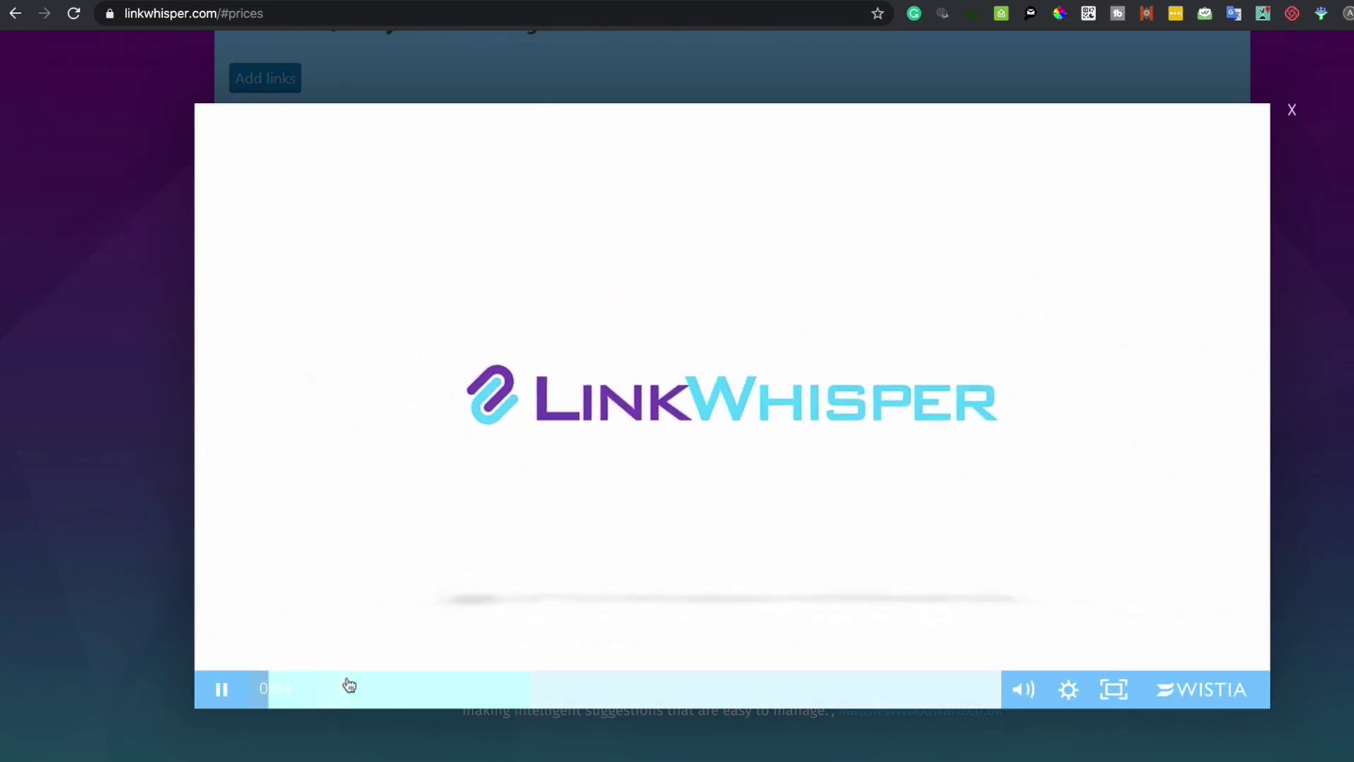
pyautogui.click(340, 688)
pyautogui.click(489, 696)
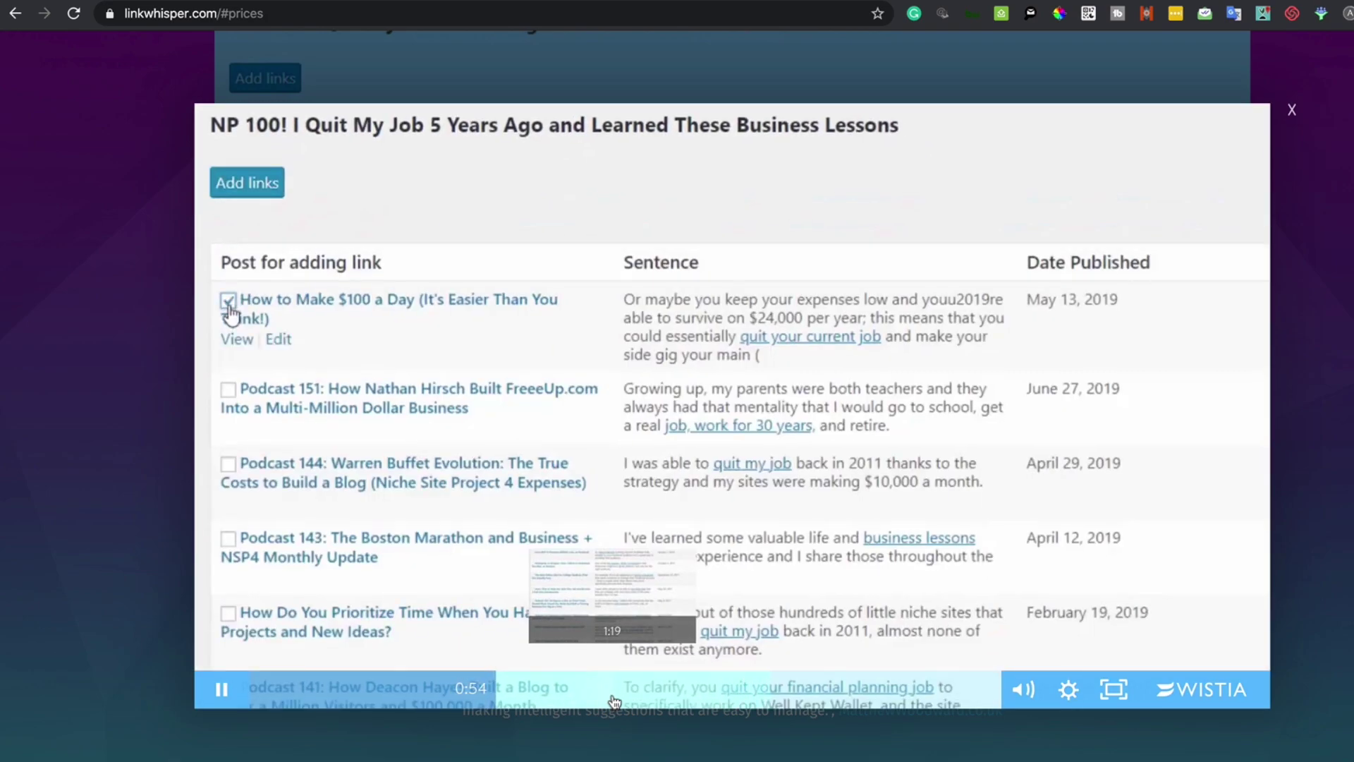
pyautogui.moveTo(614, 702); pyautogui.dragTo(744, 696)
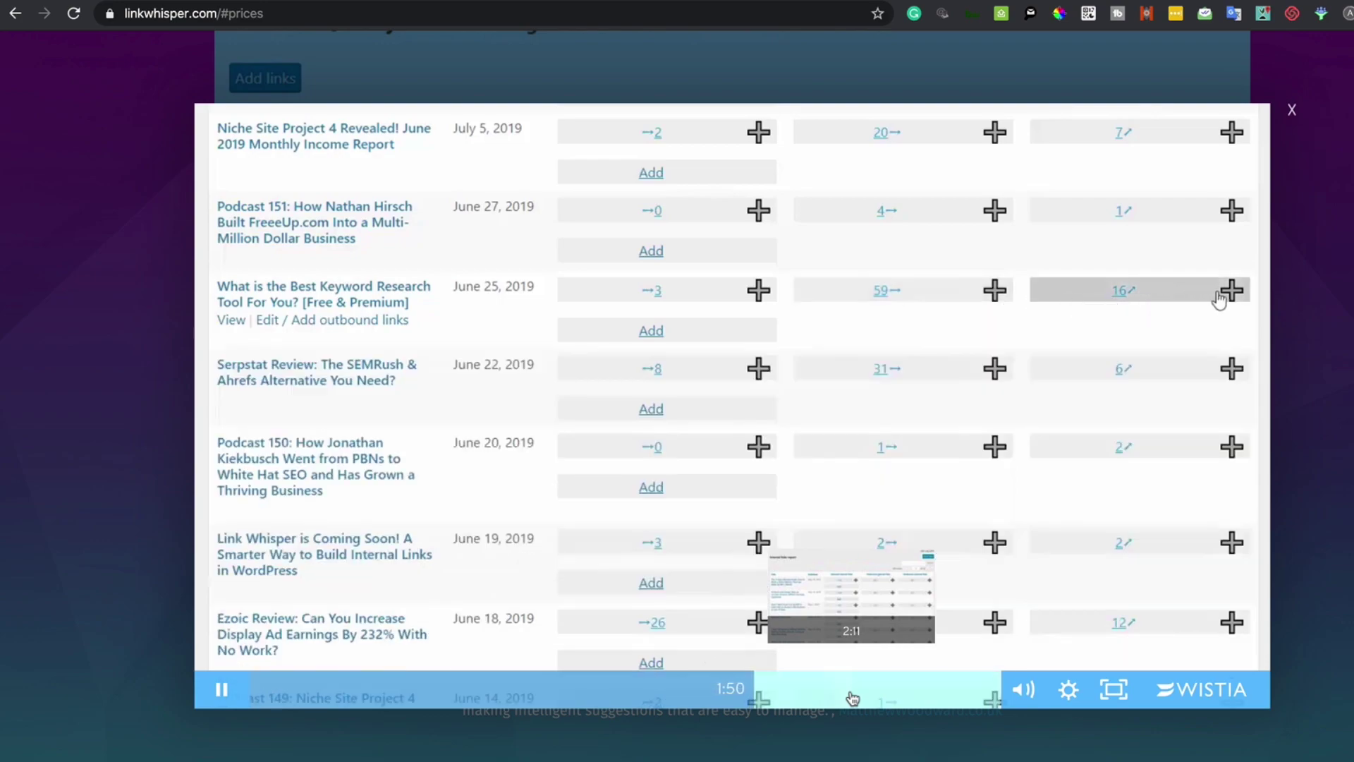
pyautogui.click(853, 699)
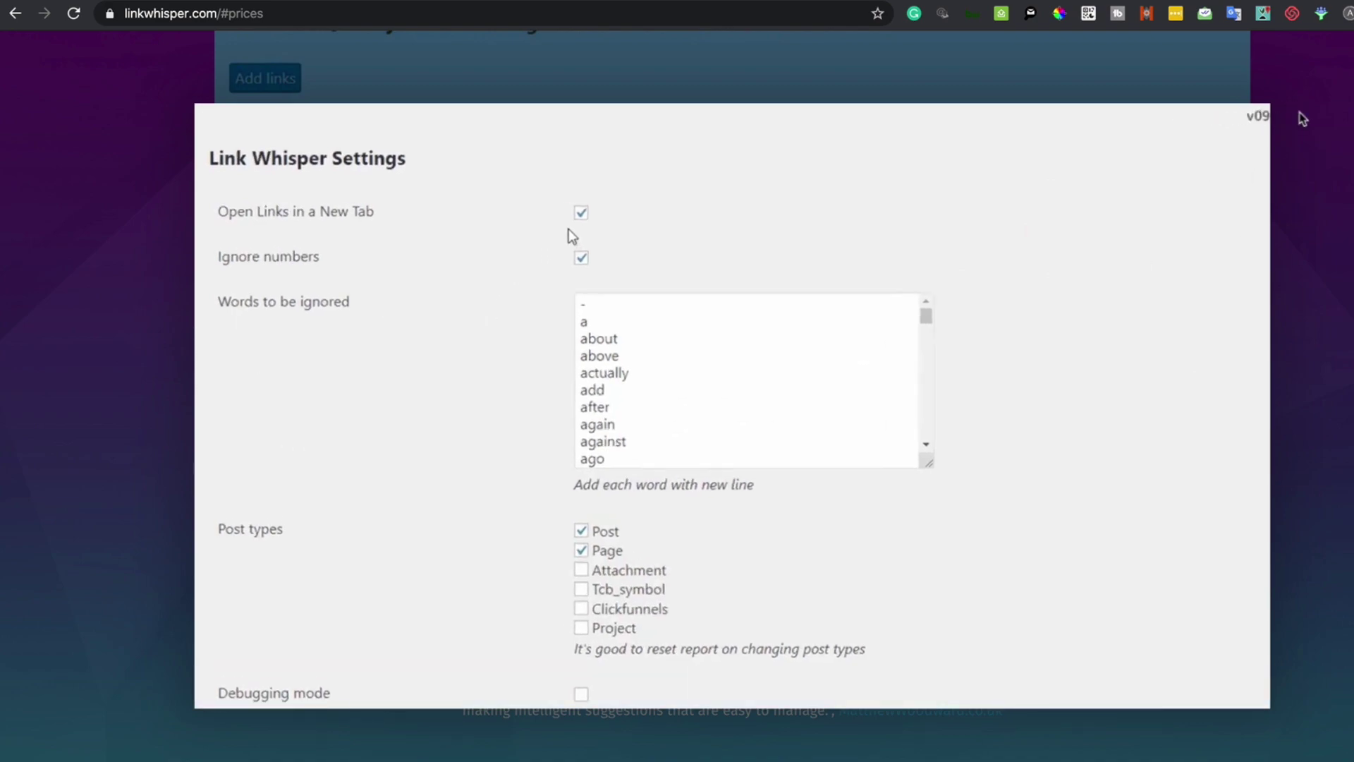
pyautogui.click(1295, 115)
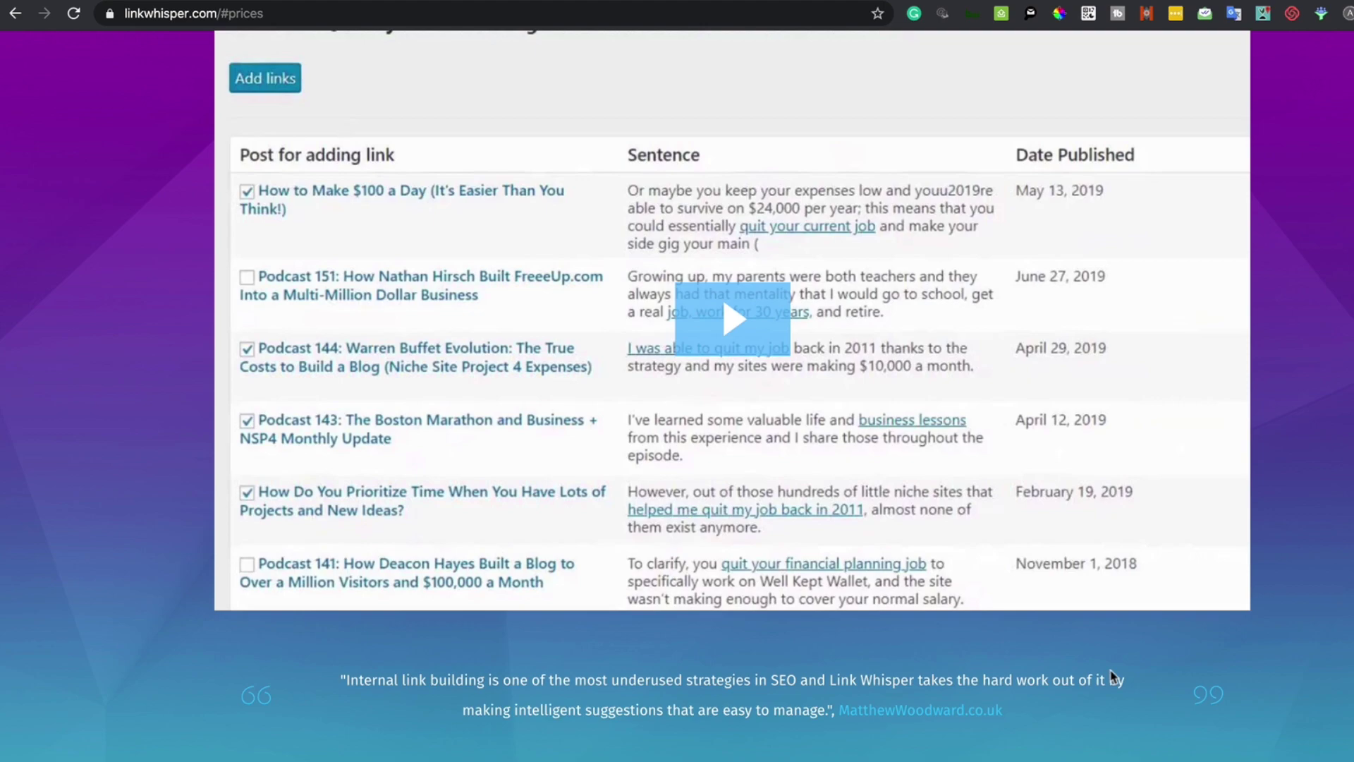
pyautogui.moveTo(733, 320)
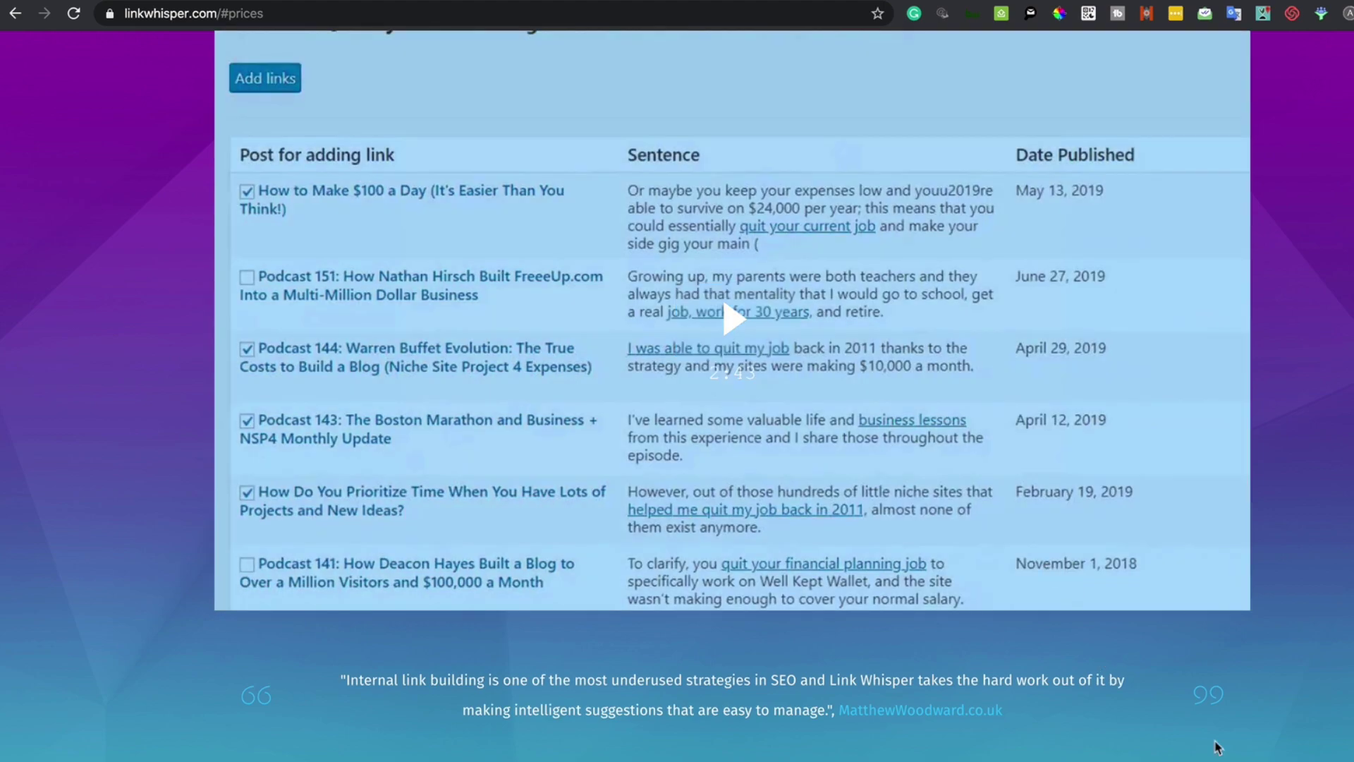
pyautogui.click(723, 207)
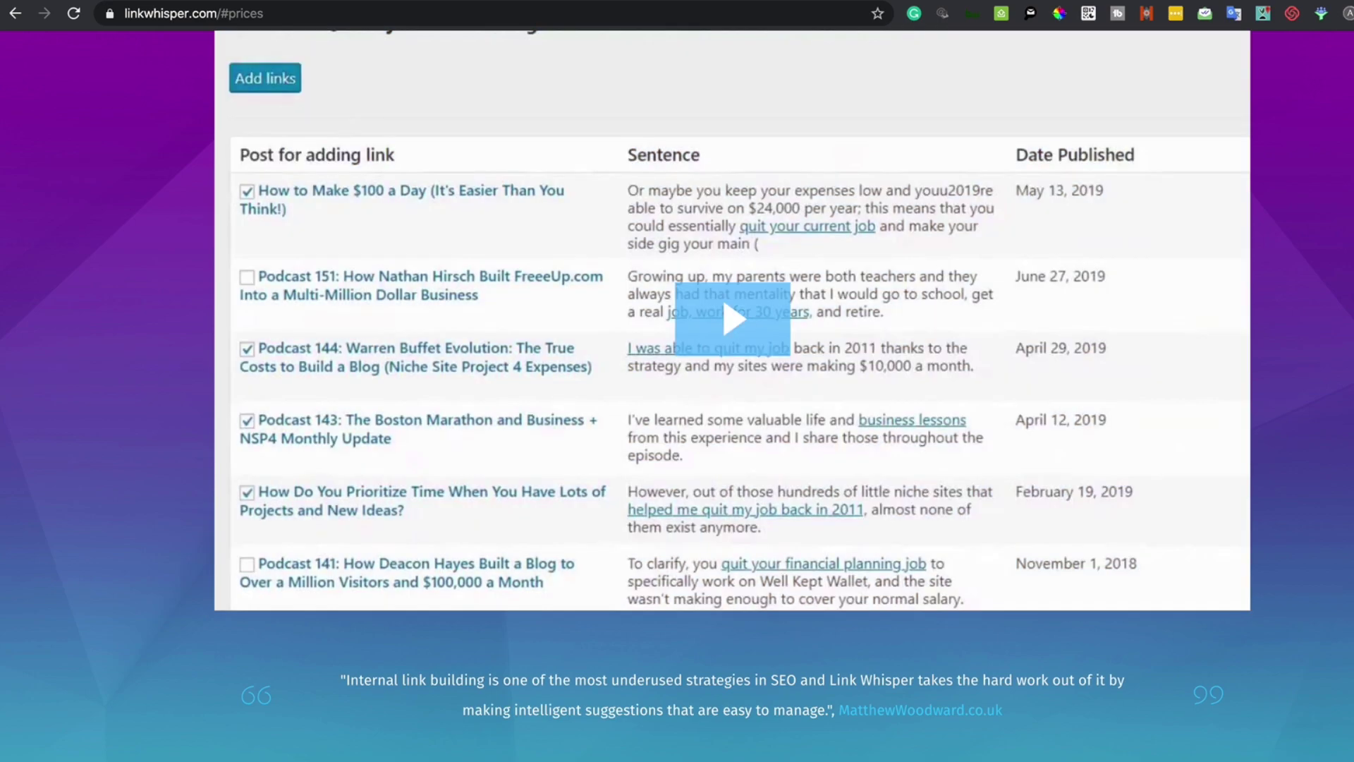